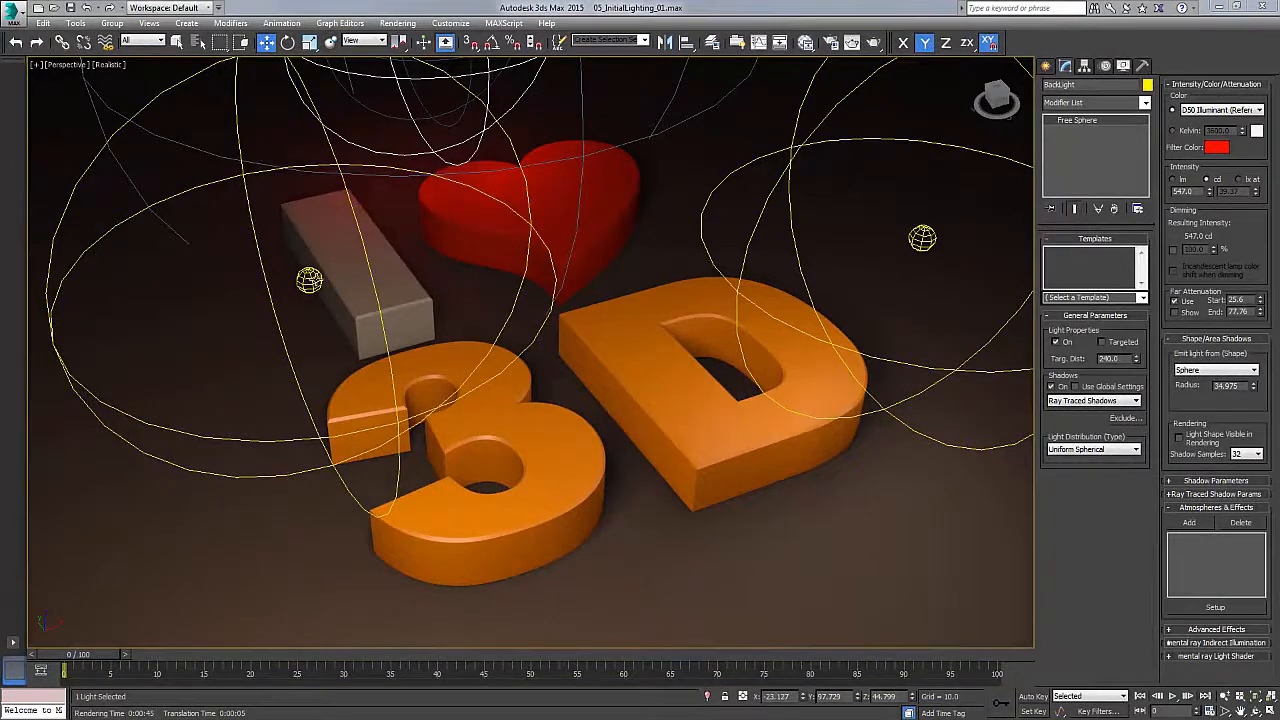
Examine the fill light and the back light in the four-view layout, including the back light's filter color and far attenuation.
{"action": "left_click", "coordinate": [922, 237]}
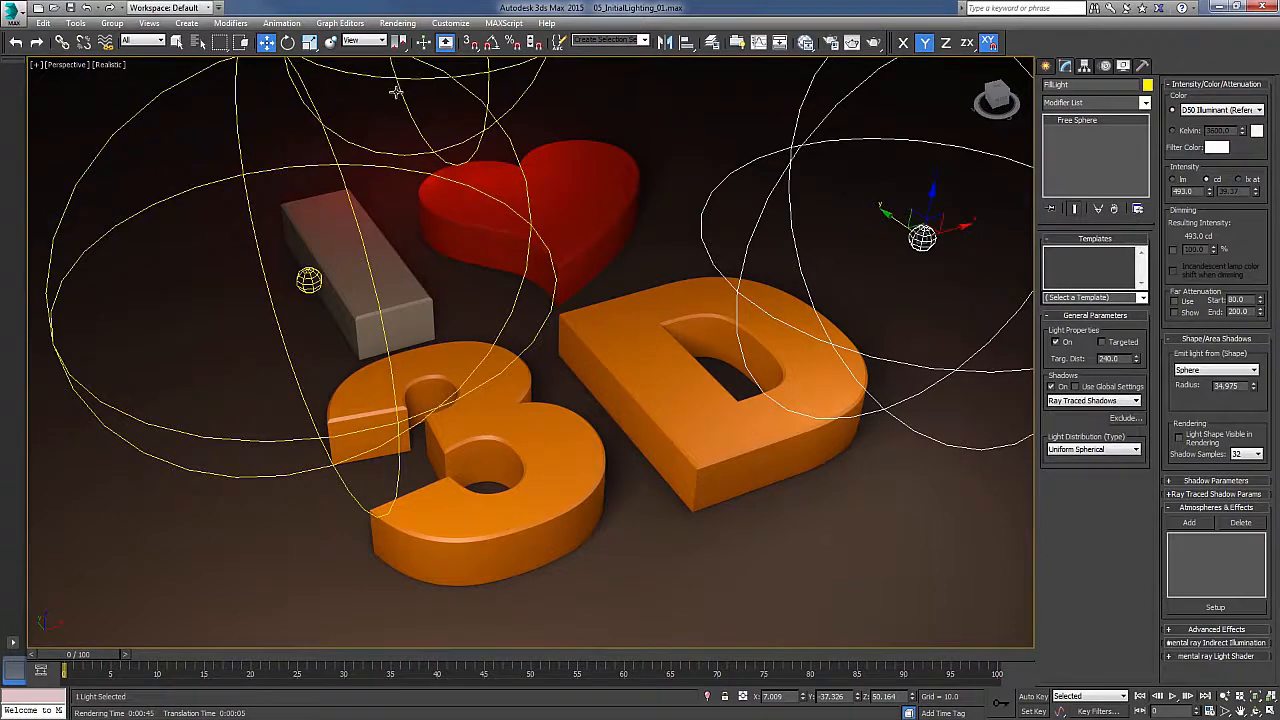
{"action": "key", "text": "alt+w"}
{"action": "left_click", "coordinate": [704, 397]}
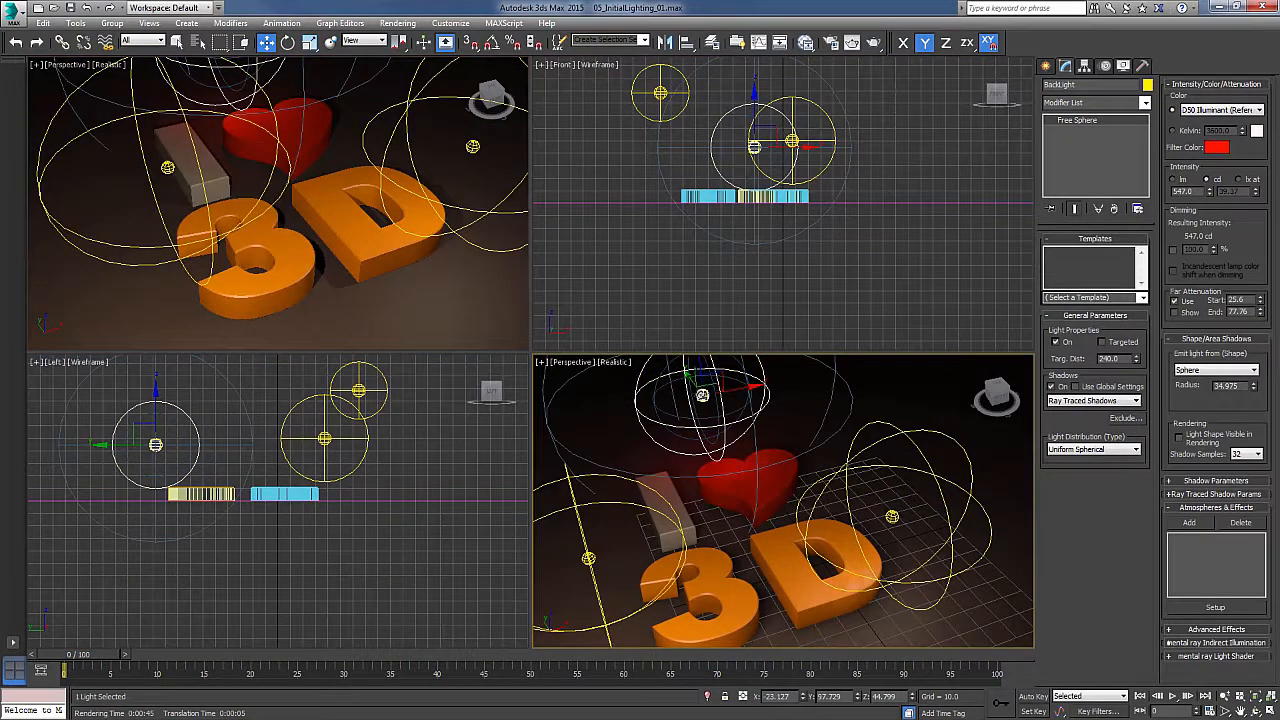
{"action": "left_click", "coordinate": [893, 516]}
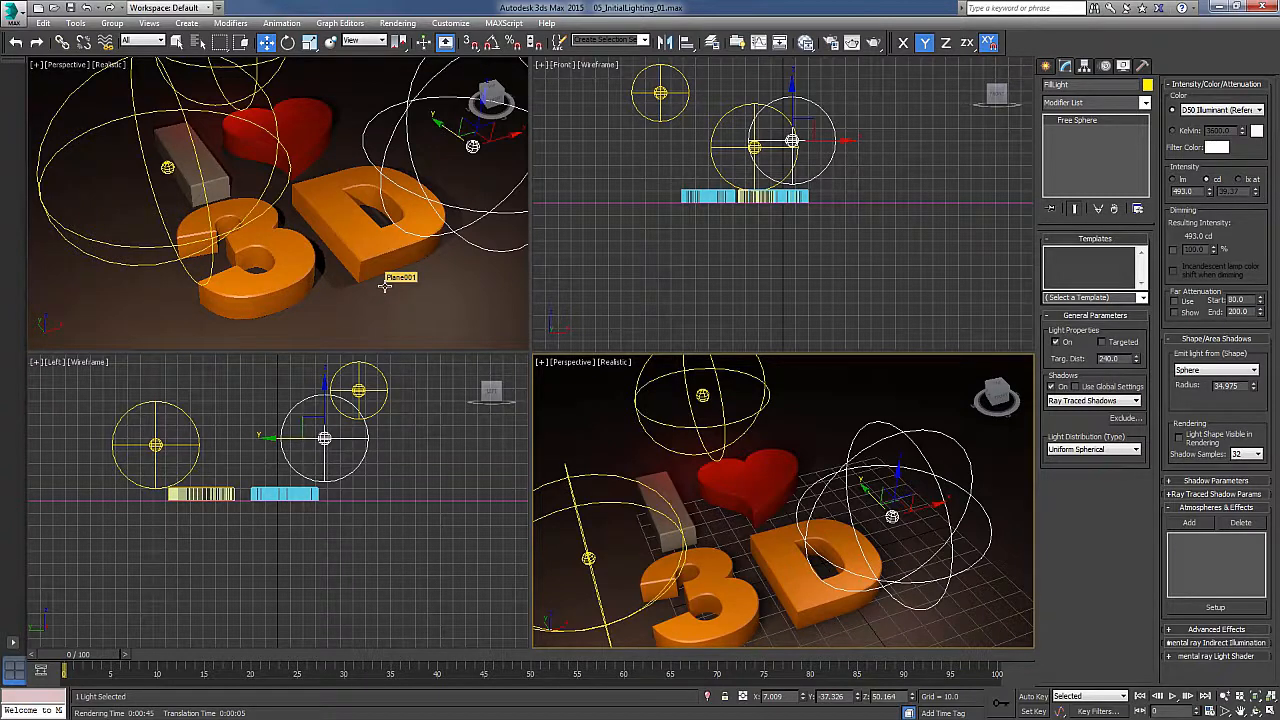
{"action": "left_click", "coordinate": [702, 395]}
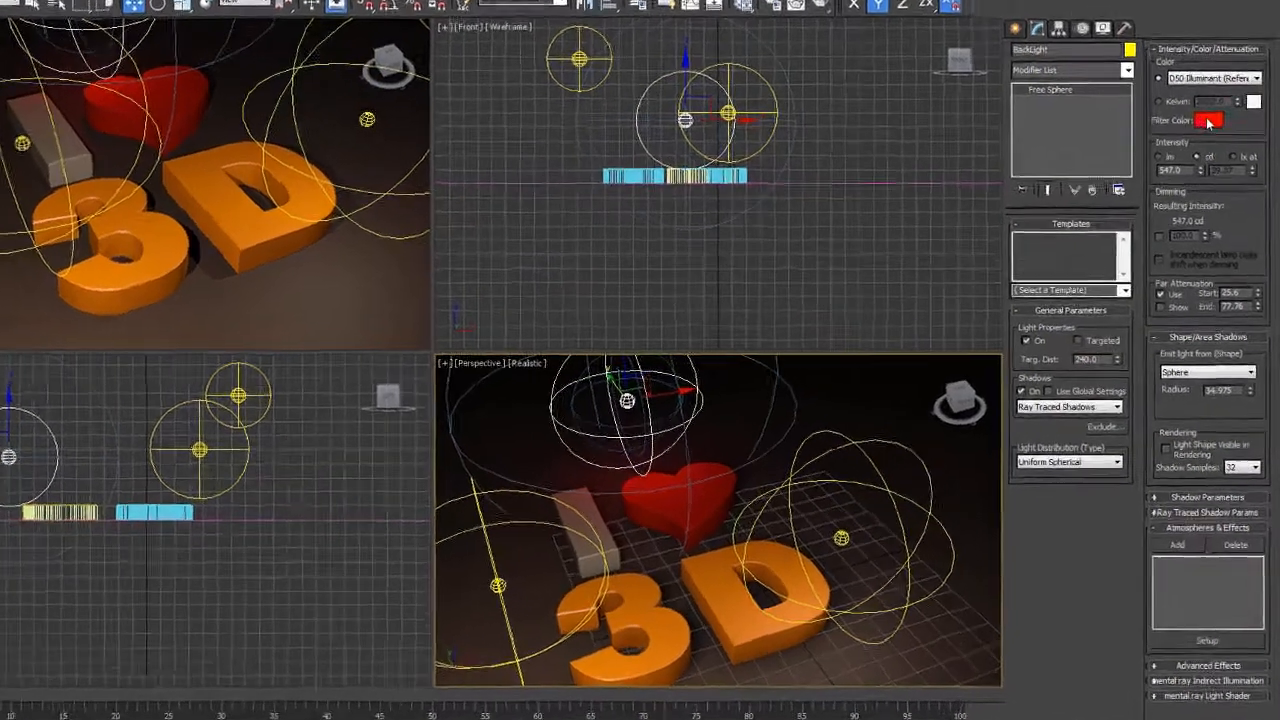
{"action": "left_click", "coordinate": [1216, 147]}
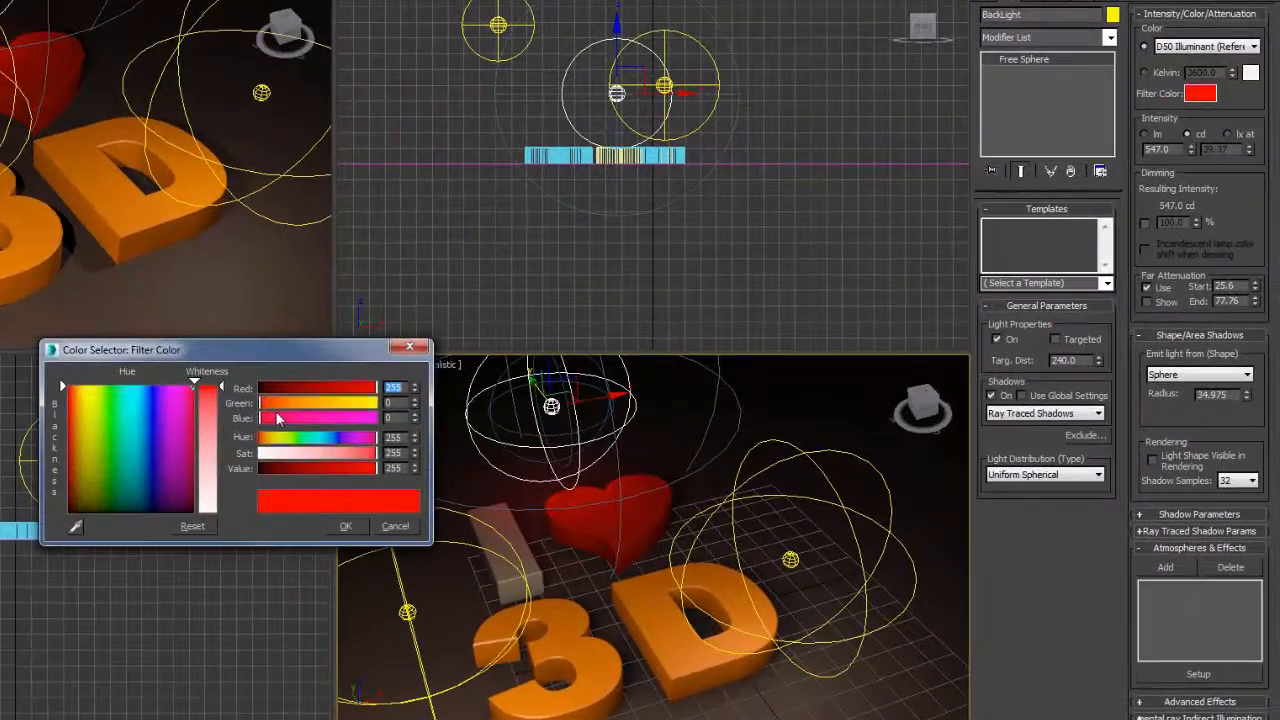
{"action": "left_click", "coordinate": [409, 346]}
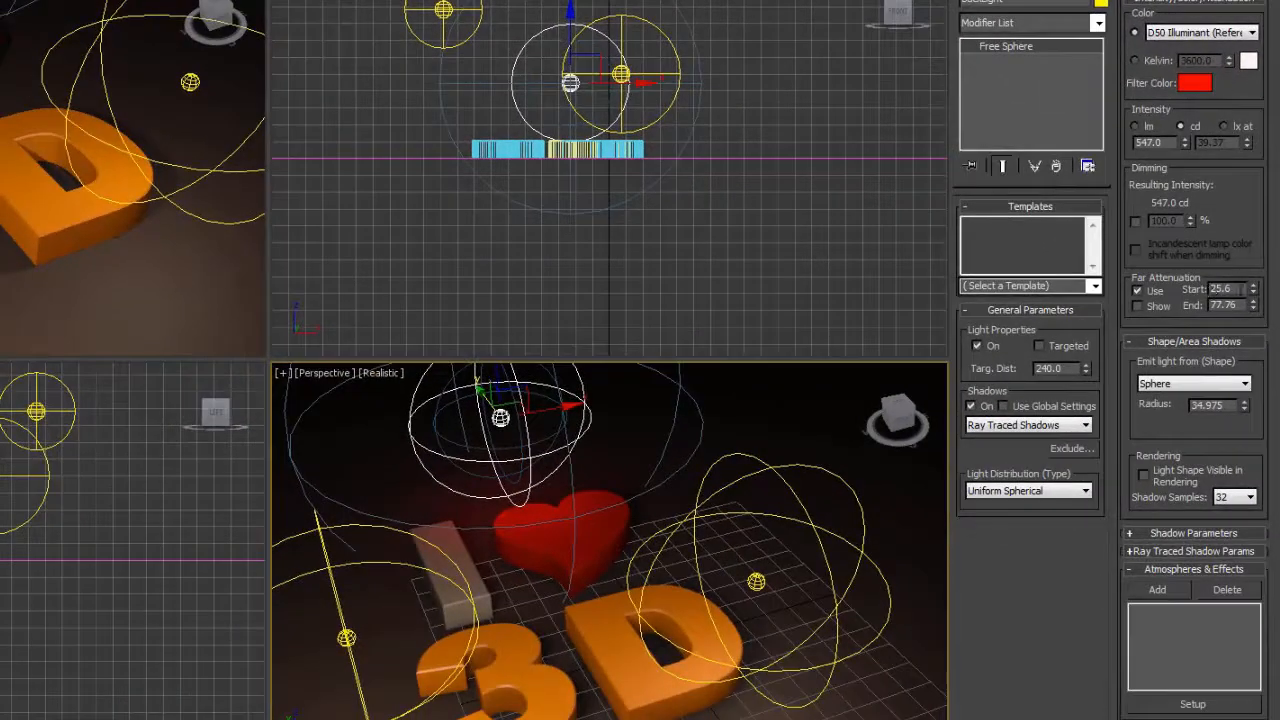
{"action": "double_click", "coordinate": [1222, 289]}
{"action": "key", "text": "Tab"}
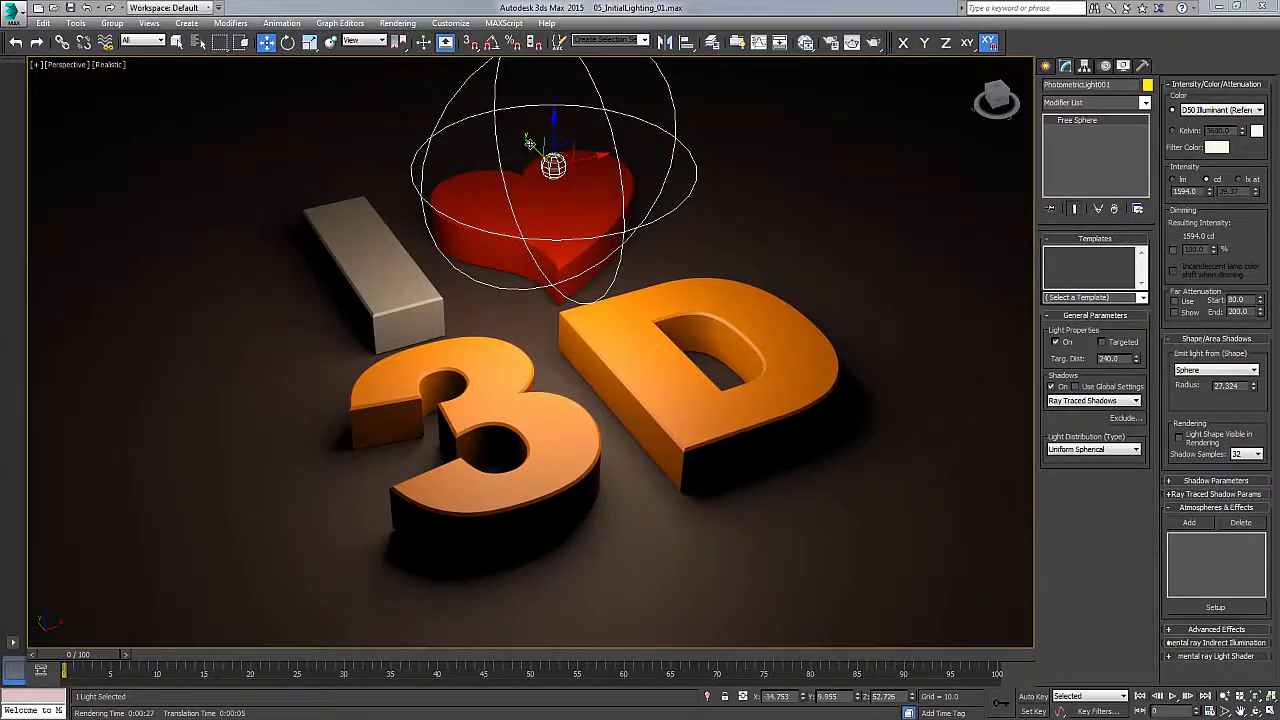
Move the photometric light to about X -78.3, Y -56.8, Z 81.1 and rename it KeyLight.
{"action": "left_click_drag", "start_coordinate": [530, 143], "coordinate": [625, 290]}
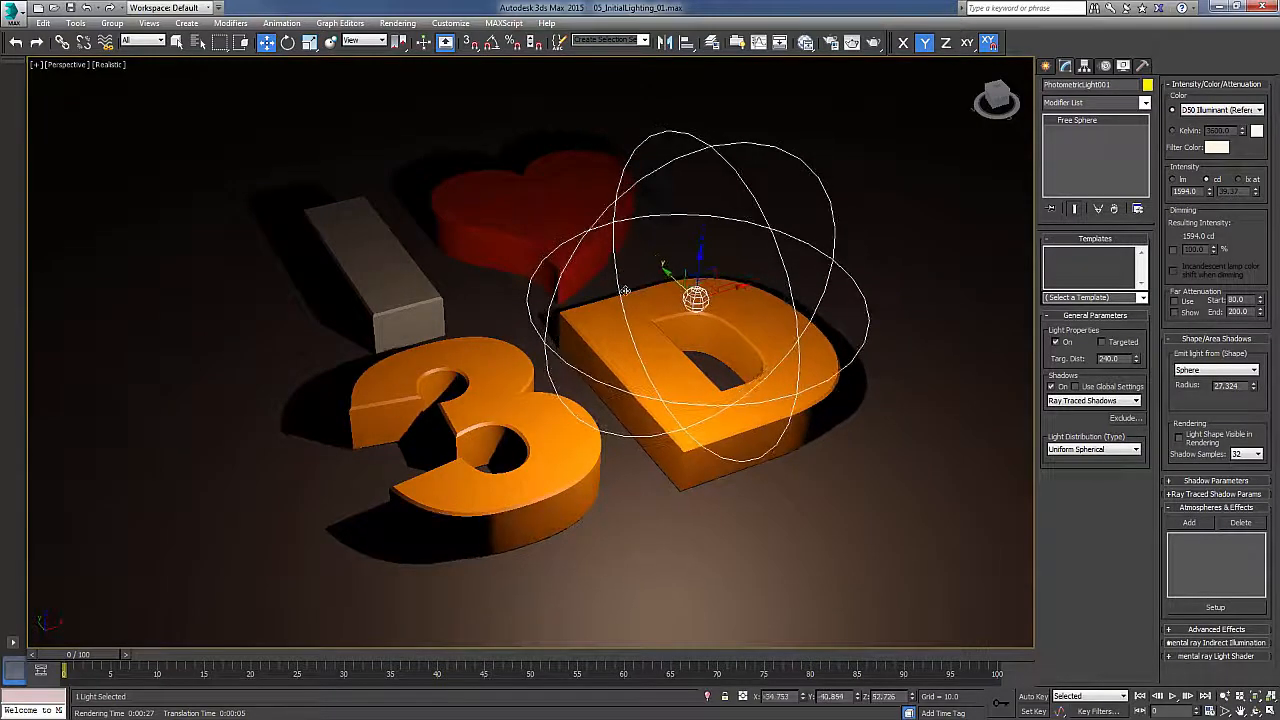
{"action": "left_click_drag", "start_coordinate": [726, 288], "coordinate": [520, 141]}
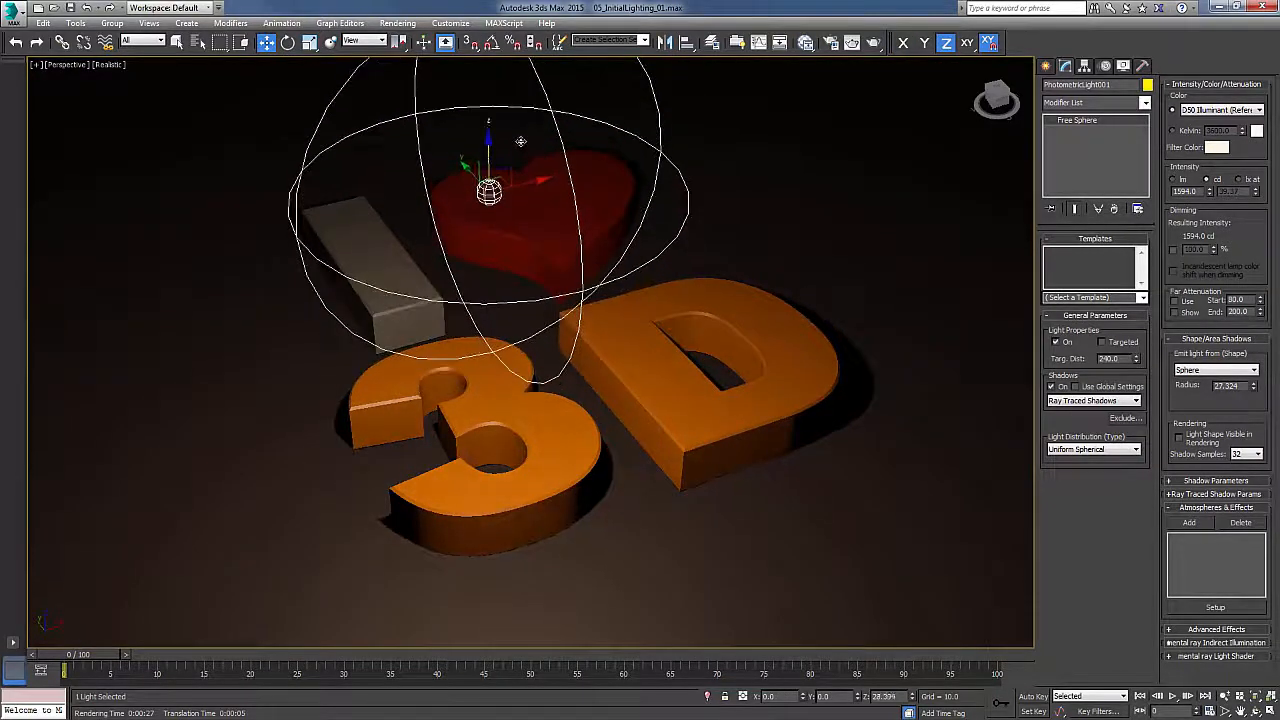
{"action": "key", "text": "F8"}
{"action": "left_click_drag", "start_coordinate": [490, 195], "coordinate": [497, 248]}
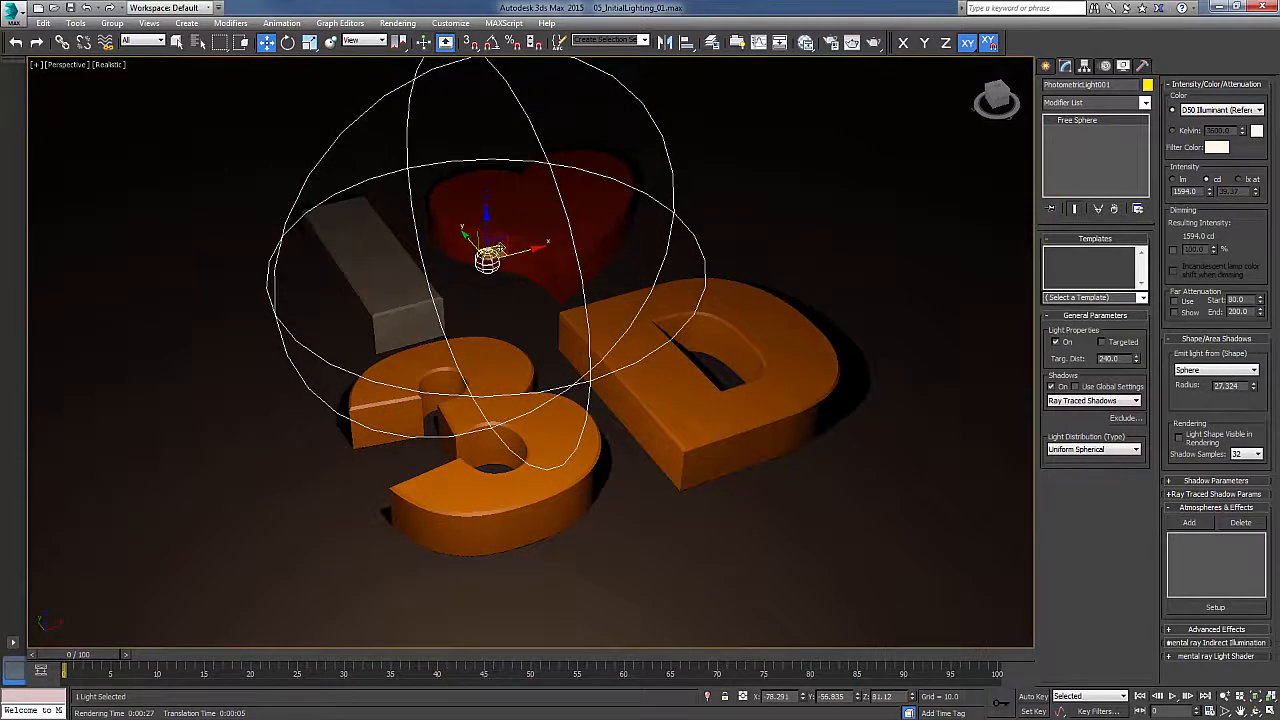
{"action": "left_click_drag", "start_coordinate": [1112, 87], "coordinate": [988, 90]}
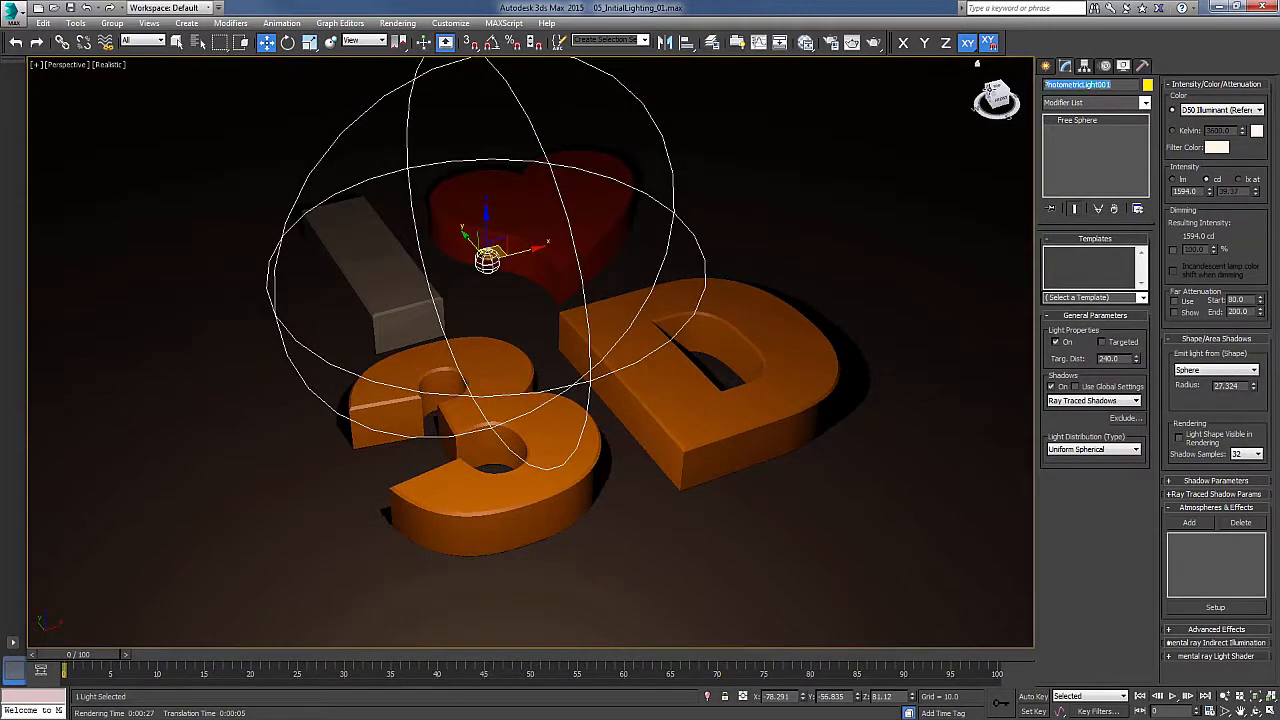
{"action": "type", "text": "KeyLight"}
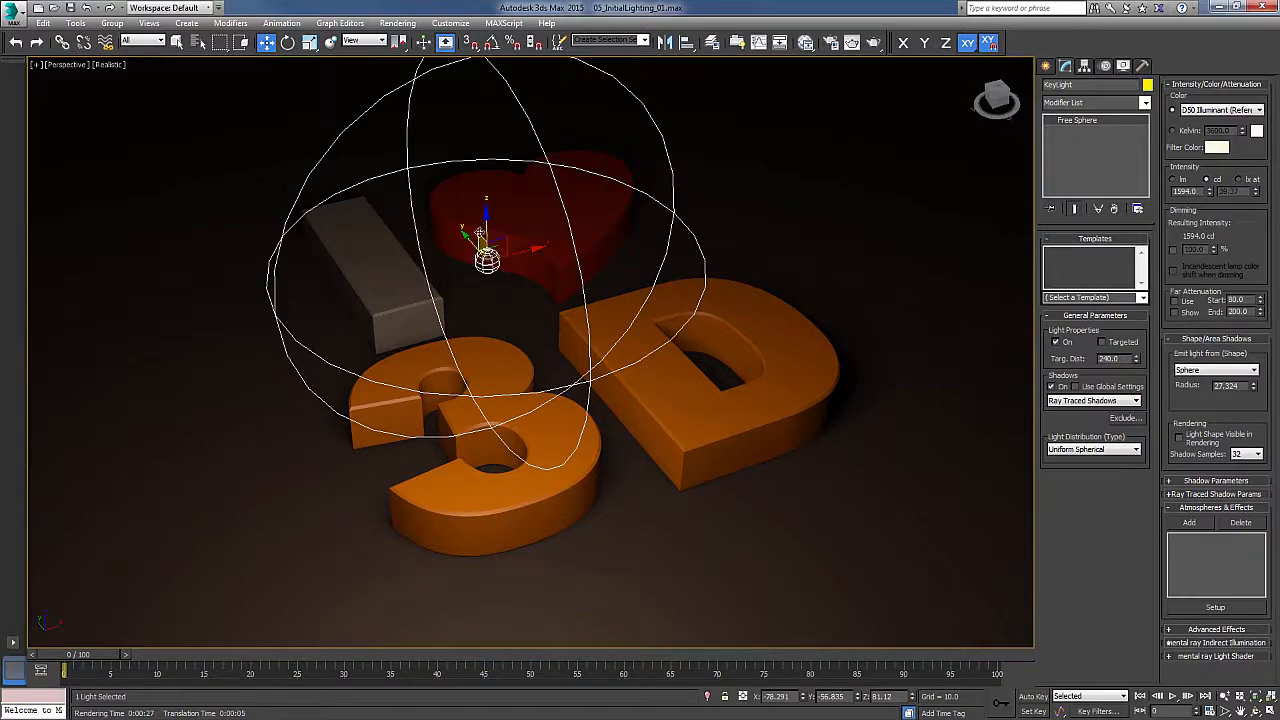
Raise the key light to about Z 87 and set its intensity to 2368 cd.
{"action": "left_click_drag", "start_coordinate": [486, 210], "coordinate": [486, 167]}
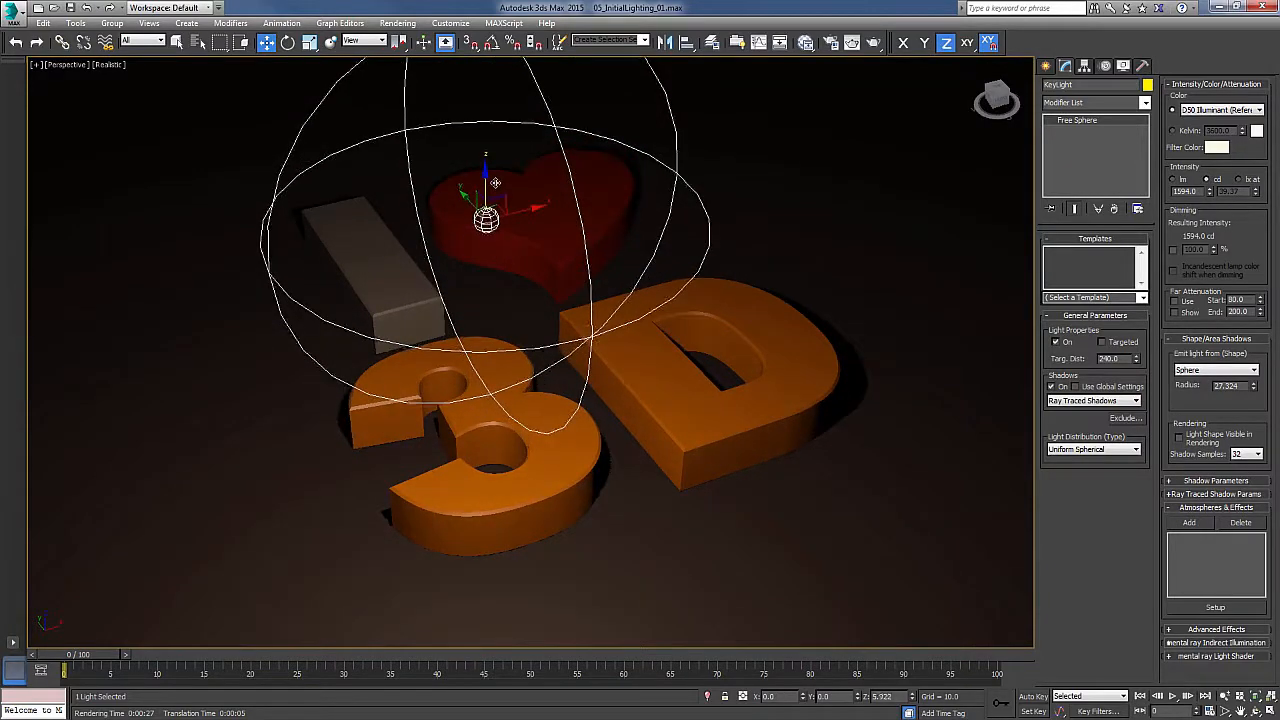
{"action": "left_click_drag", "start_coordinate": [1211, 197], "coordinate": [534, 155]}
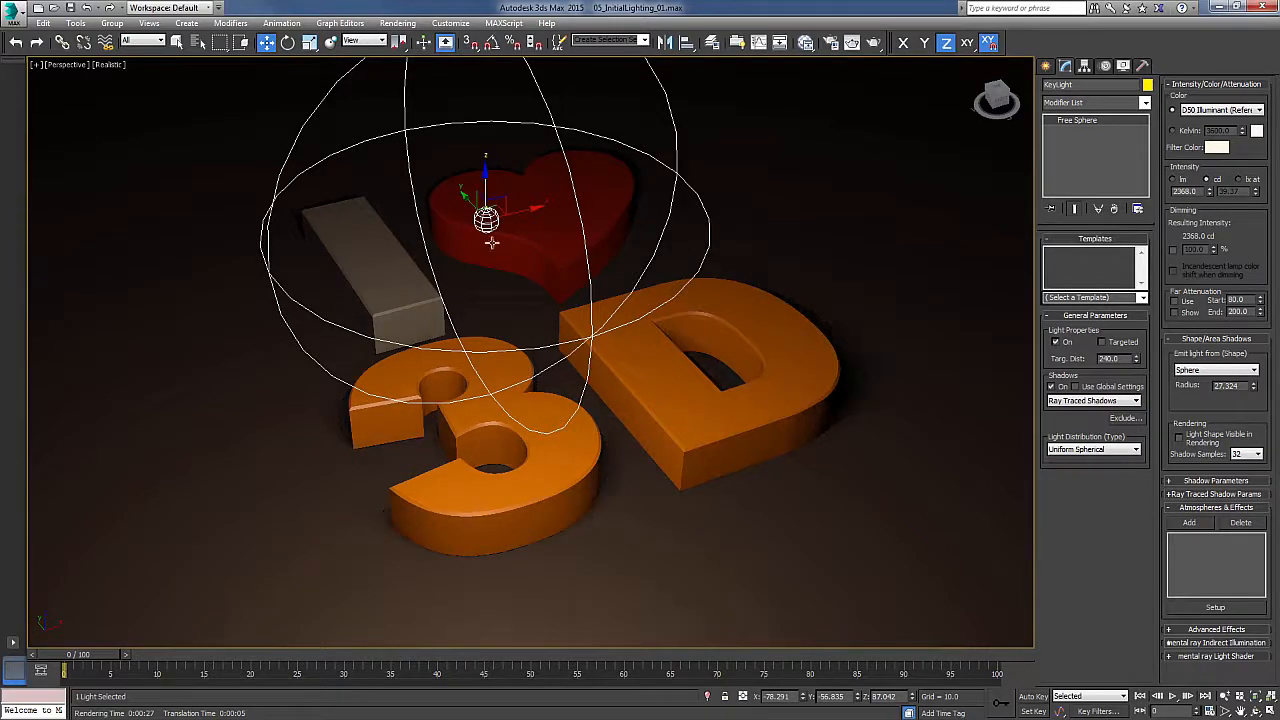
{"action": "left_click_drag", "start_coordinate": [484, 178], "coordinate": [484, 164]}
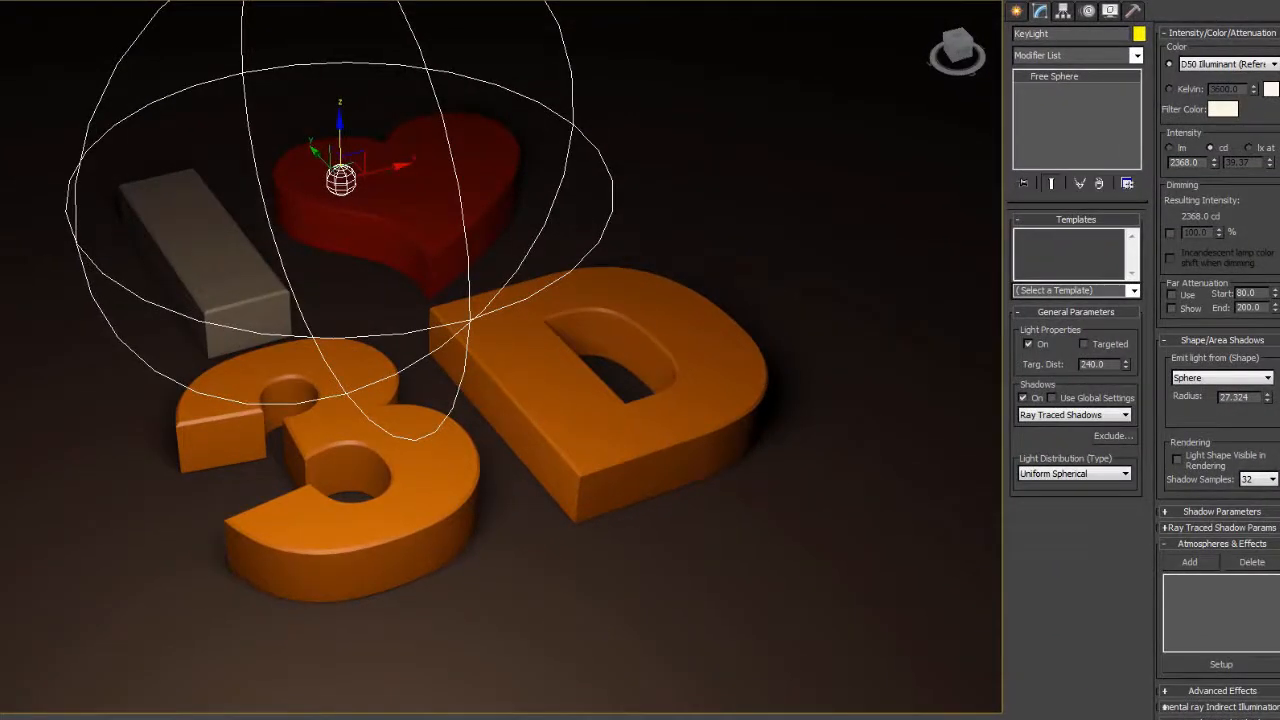
{"action": "key", "text": "F3"}
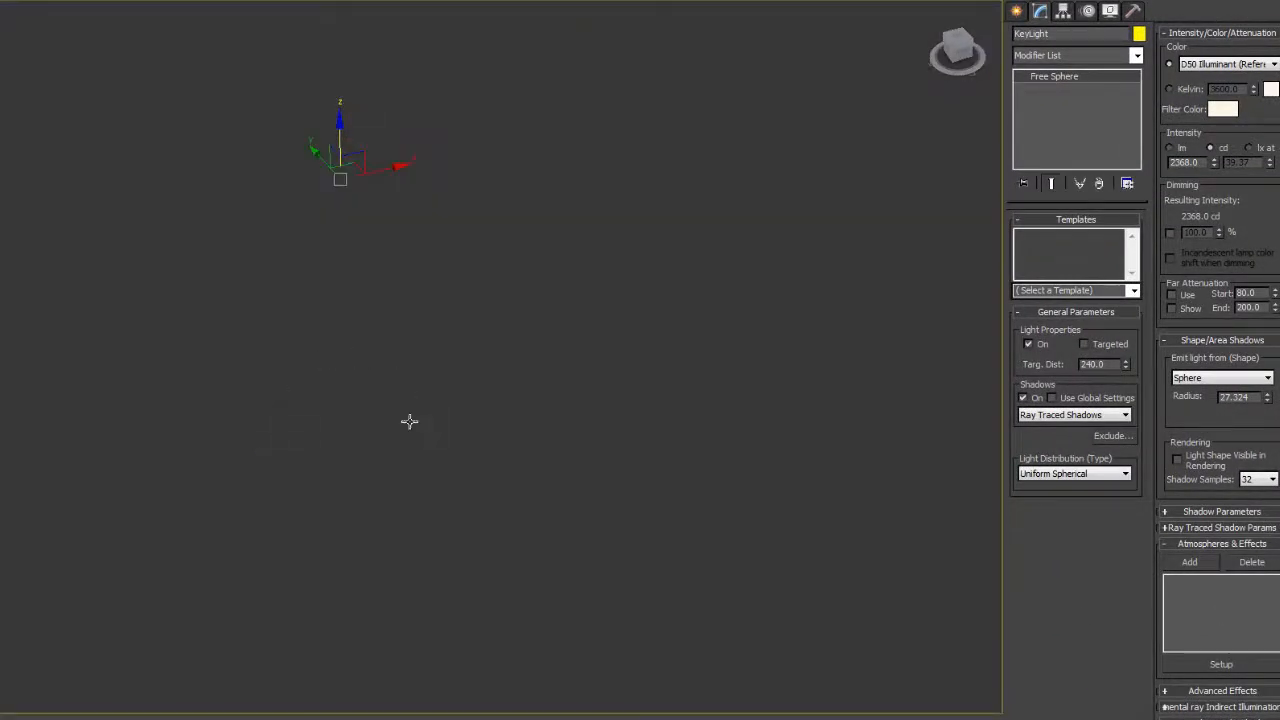
{"action": "right_click", "coordinate": [379, 266]}
{"action": "key", "text": "F3"}
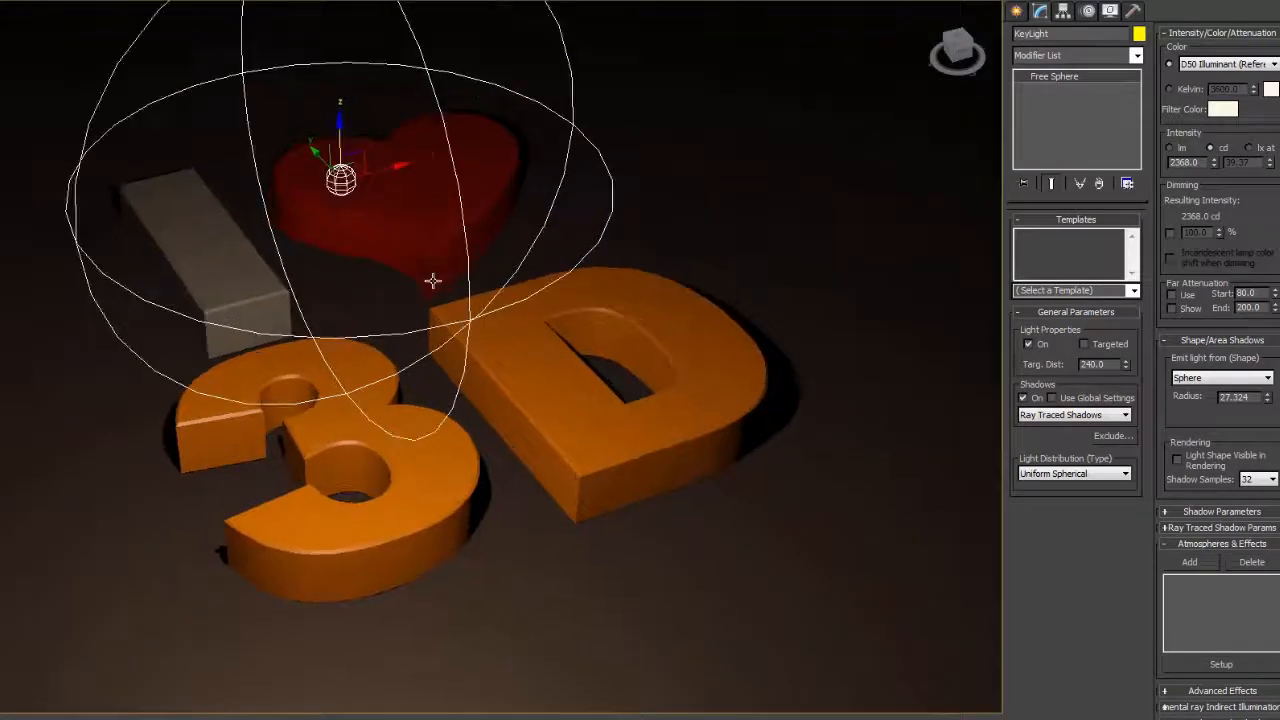
Shift the key light slightly away from the heart toward the letter I.
{"action": "scroll", "coordinate": [433, 280], "scroll_direction": "up", "scroll_amount": 2}
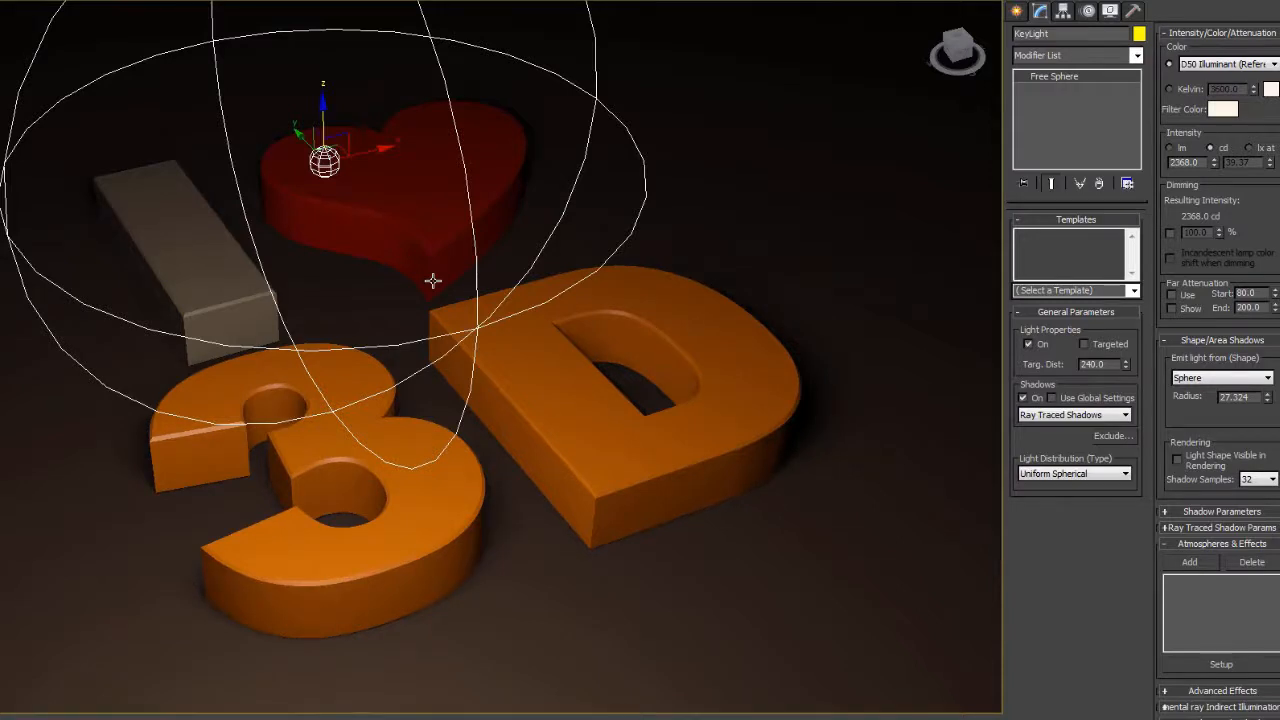
{"action": "left_click_drag", "start_coordinate": [363, 149], "coordinate": [301, 151]}
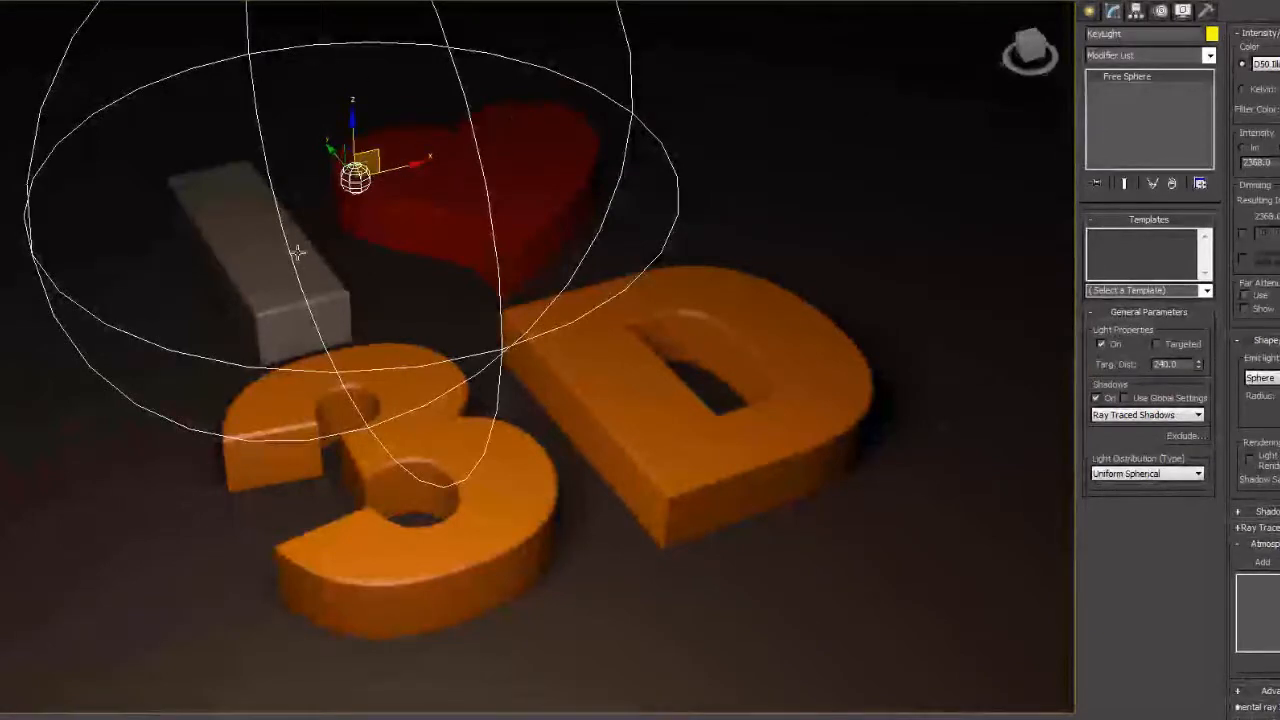
Clone the key light to the far side of the letter D as an independent copy named FillLight.
{"action": "mouse_move", "coordinate": [406, 168]}
{"action": "left_mouse_down", "text": "shift"}
{"action": "mouse_move", "coordinate": [640, 113]}
{"action": "mouse_move", "coordinate": [861, 107]}
{"action": "mouse_move", "coordinate": [1036, 64]}
{"action": "left_mouse_up", "text": "shift"}
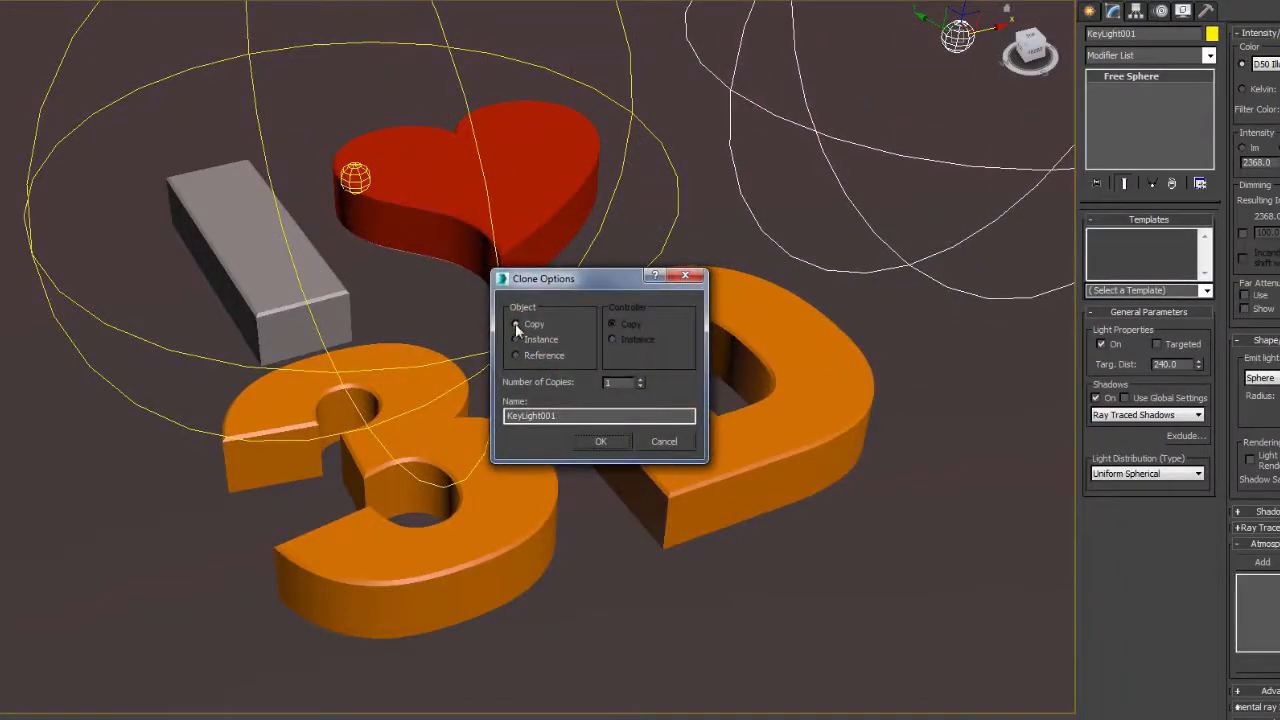
{"action": "left_click_drag", "start_coordinate": [556, 416], "coordinate": [459, 403]}
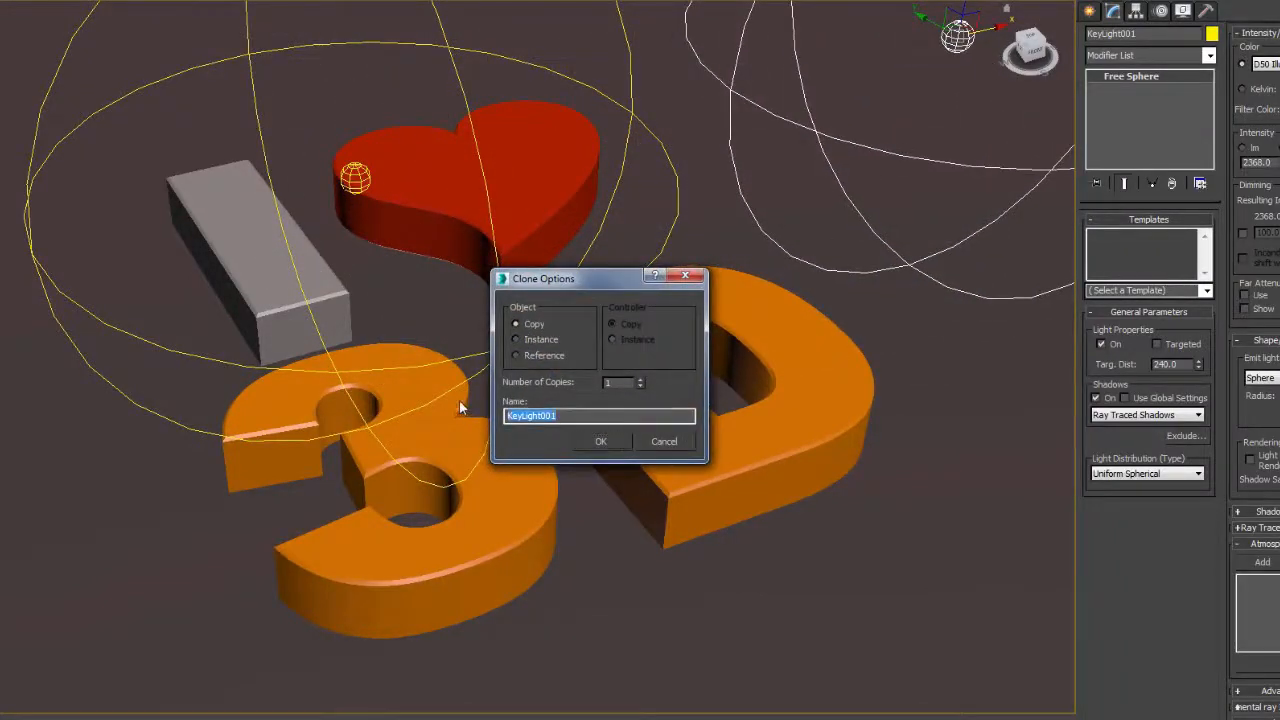
{"action": "type", "text": "Fill"}
{"action": "key", "text": "BackSpace"}
{"action": "key", "text": "BackSpace"}
{"action": "type", "text": "lLight"}
{"action": "key", "text": "Return"}
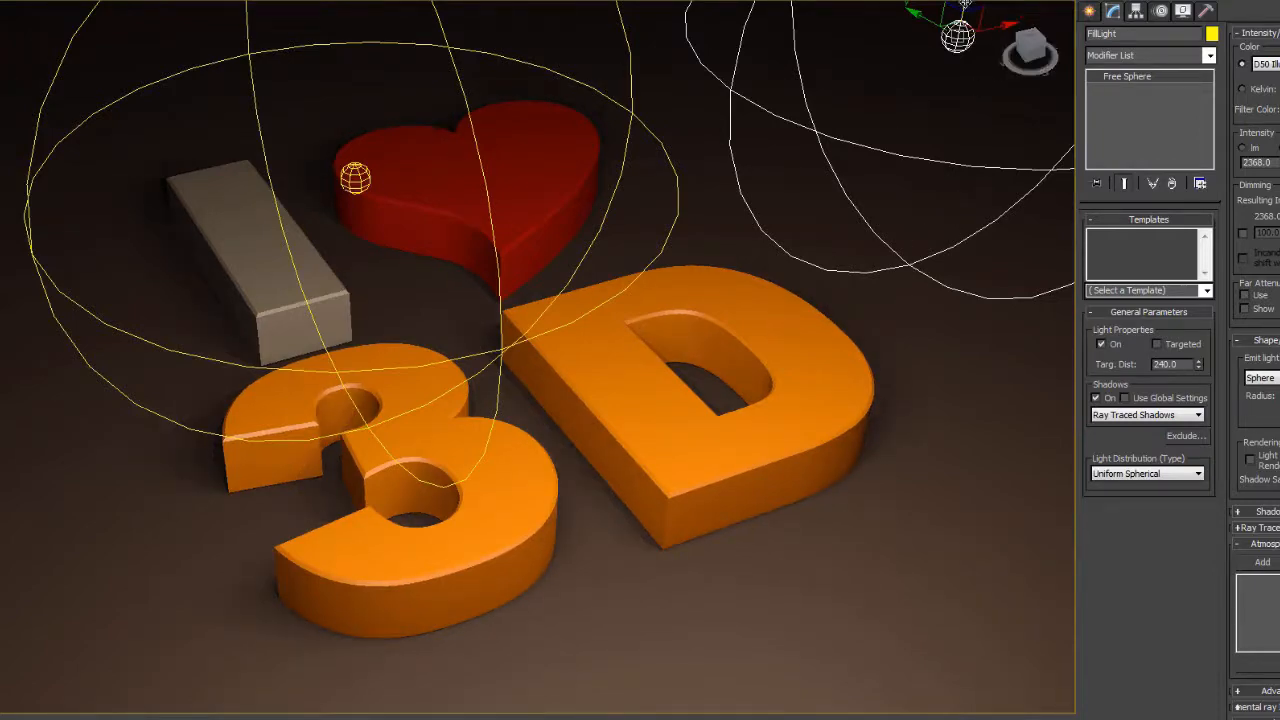
Lower the fill light beyond the letter D and move the key light outward past the letter I.
{"action": "mouse_move", "coordinate": [966, 5]}
{"action": "left_mouse_down"}
{"action": "mouse_move", "coordinate": [970, 134]}
{"action": "mouse_move", "coordinate": [905, 183]}
{"action": "mouse_move", "coordinate": [888, 249]}
{"action": "mouse_move", "coordinate": [824, 239]}
{"action": "mouse_move", "coordinate": [661, 102]}
{"action": "mouse_move", "coordinate": [673, 131]}
{"action": "mouse_move", "coordinate": [721, 169]}
{"action": "mouse_move", "coordinate": [925, 153]}
{"action": "left_mouse_up"}
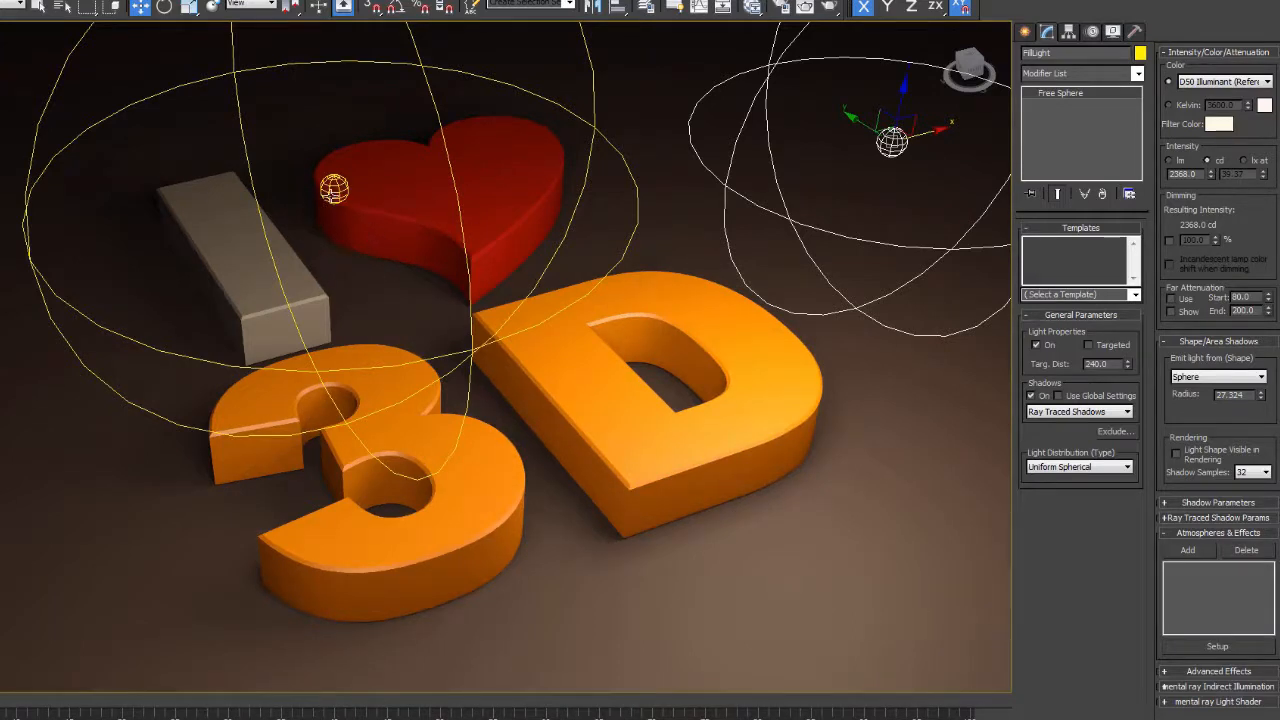
{"action": "left_click", "coordinate": [338, 197]}
{"action": "left_click_drag", "start_coordinate": [375, 183], "coordinate": [171, 247]}
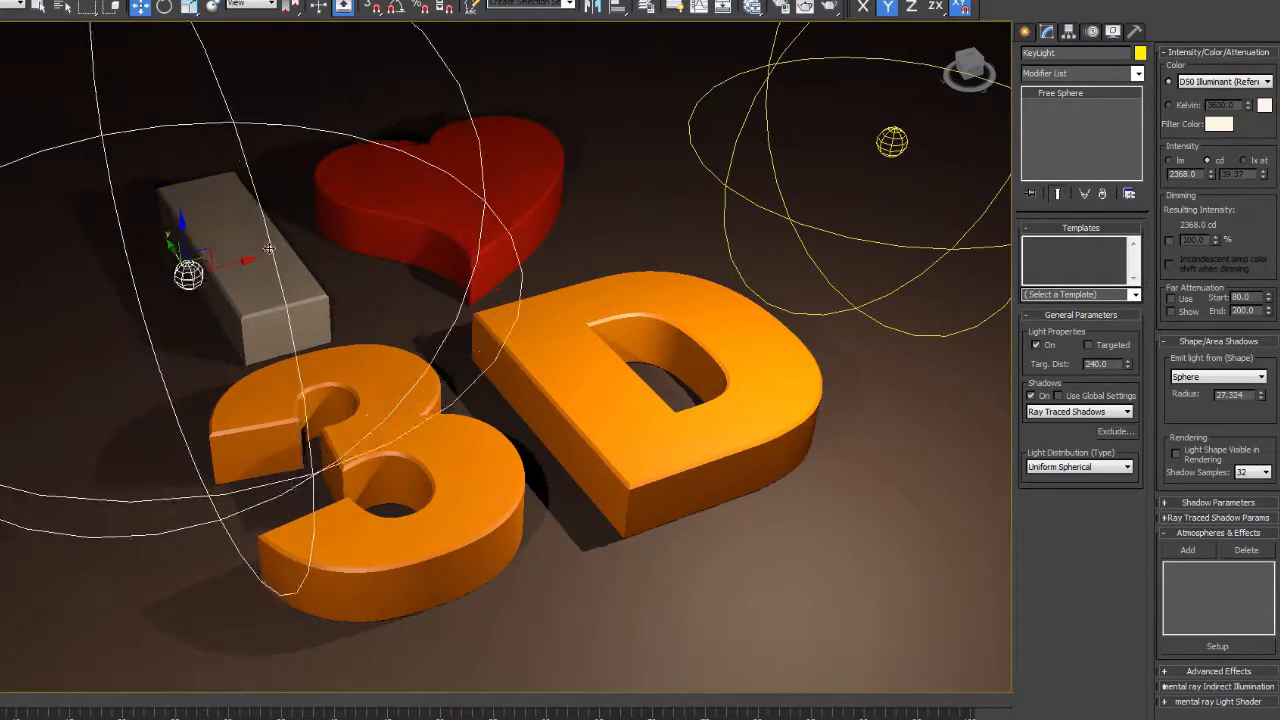
{"action": "left_click", "coordinate": [892, 142]}
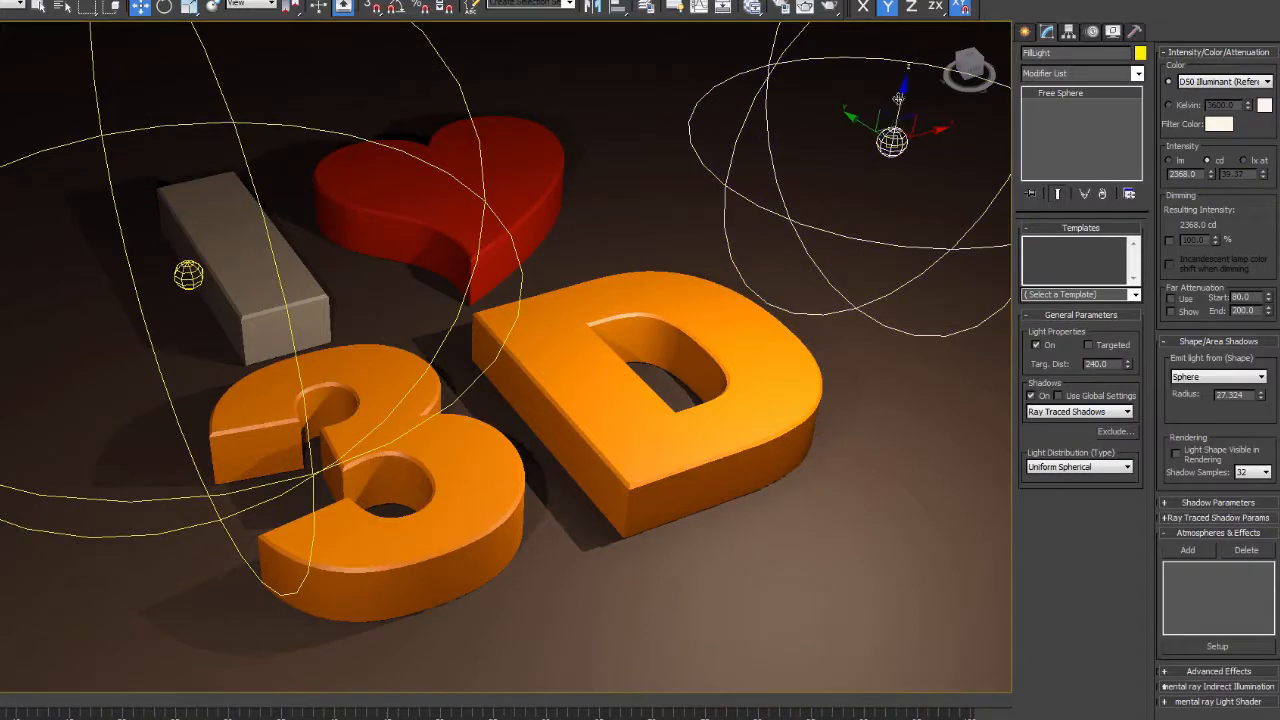
{"action": "left_click_drag", "start_coordinate": [896, 104], "coordinate": [864, 156]}
Set the fill light's filter color to pure white (255, 255, 255).
{"action": "left_click", "coordinate": [1222, 127]}
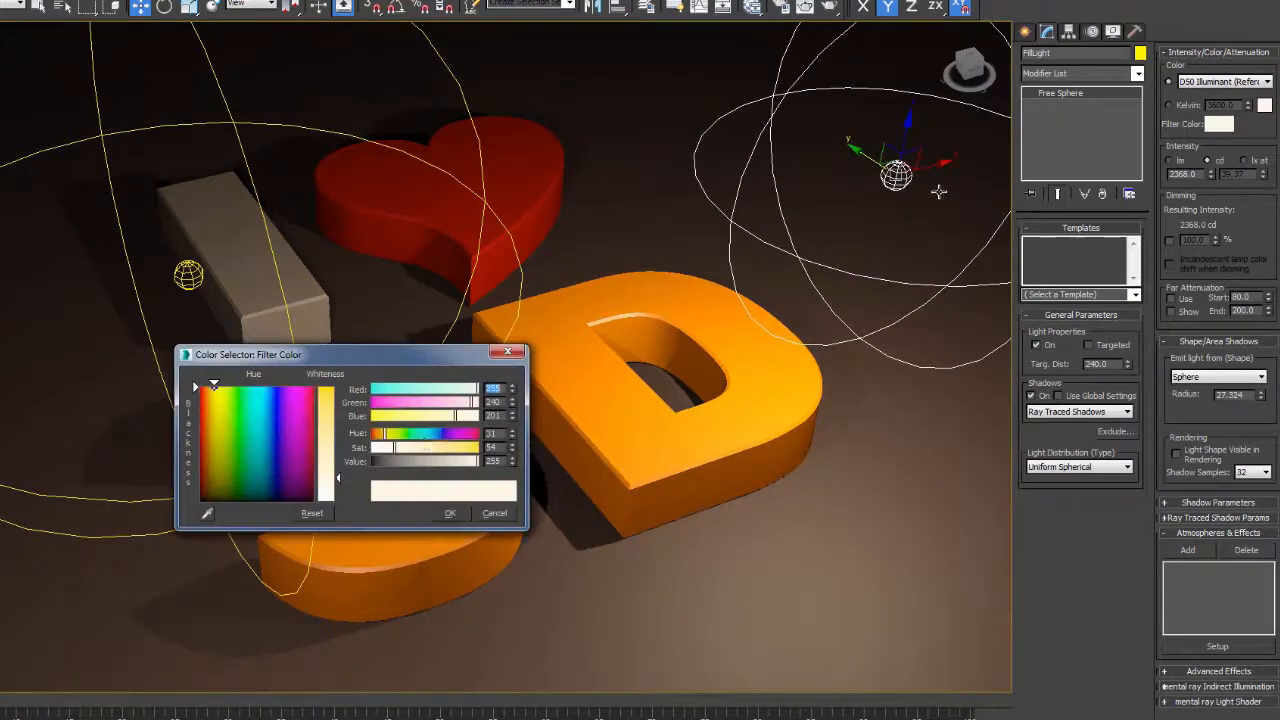
{"action": "left_click_drag", "start_coordinate": [332, 481], "coordinate": [338, 507]}
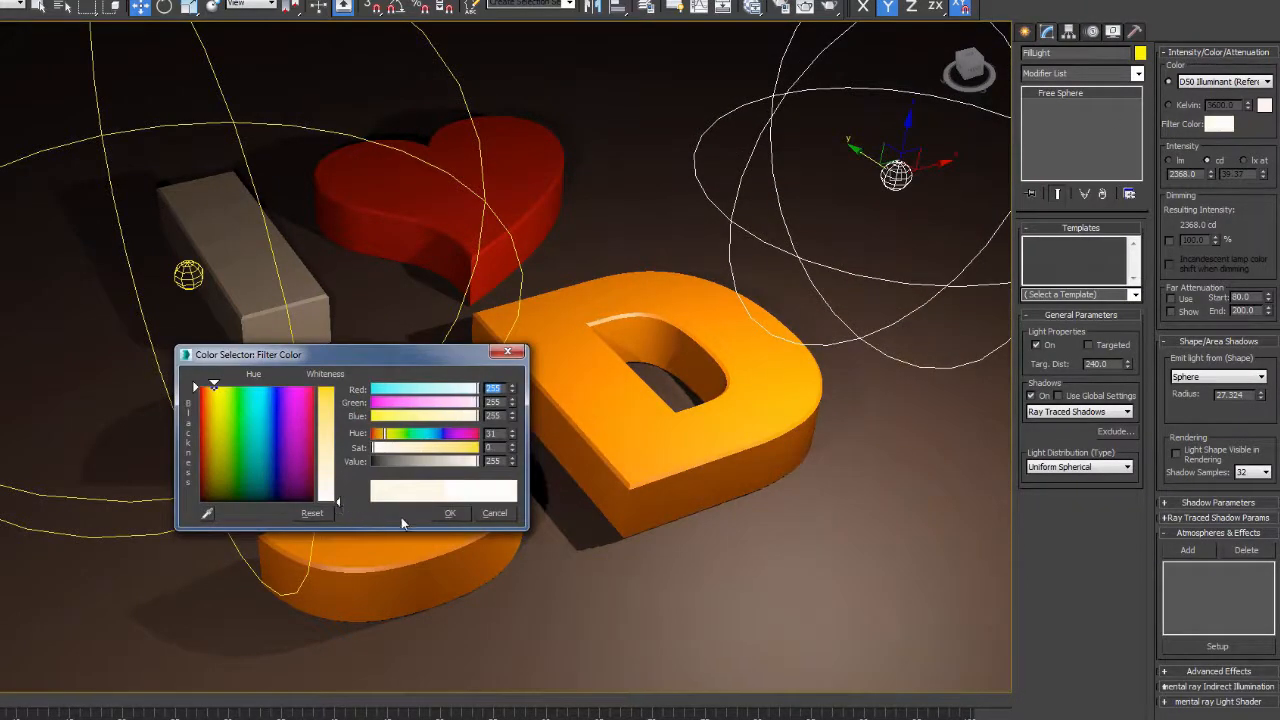
{"action": "left_click", "coordinate": [450, 514]}
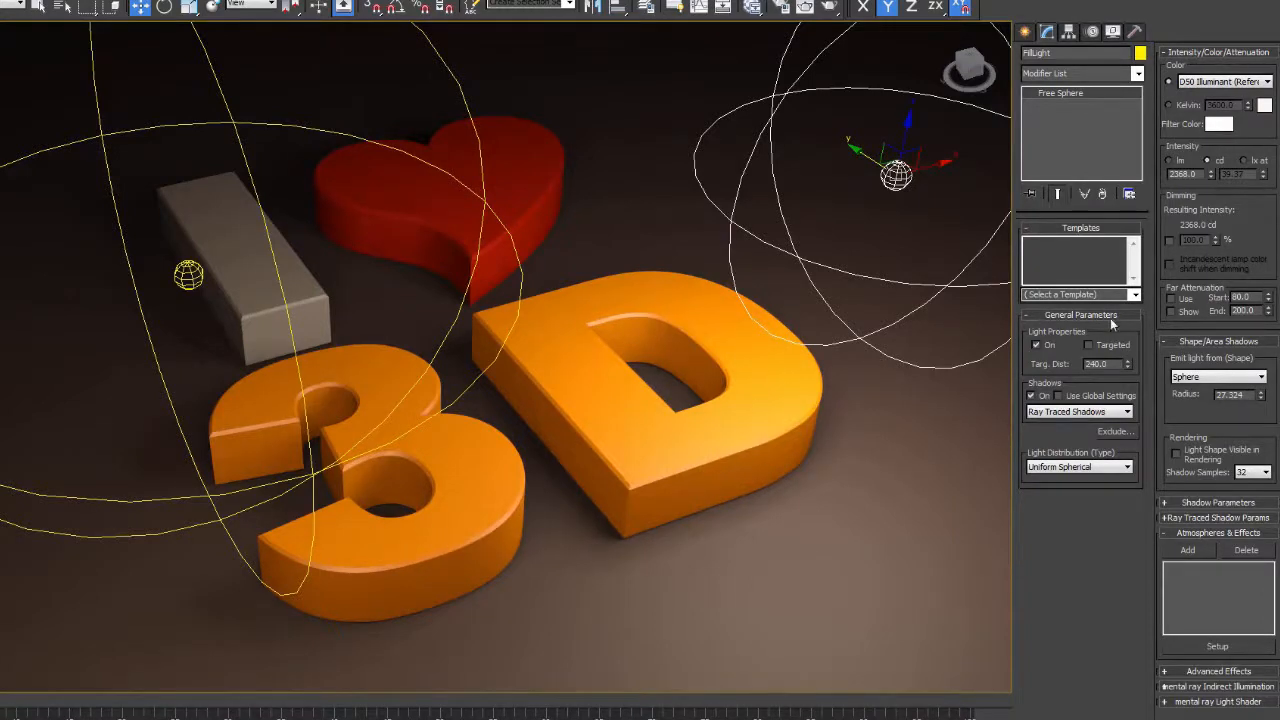
Reduce the fill light's intensity to 867 cd.
{"action": "left_click", "coordinate": [1212, 176]}
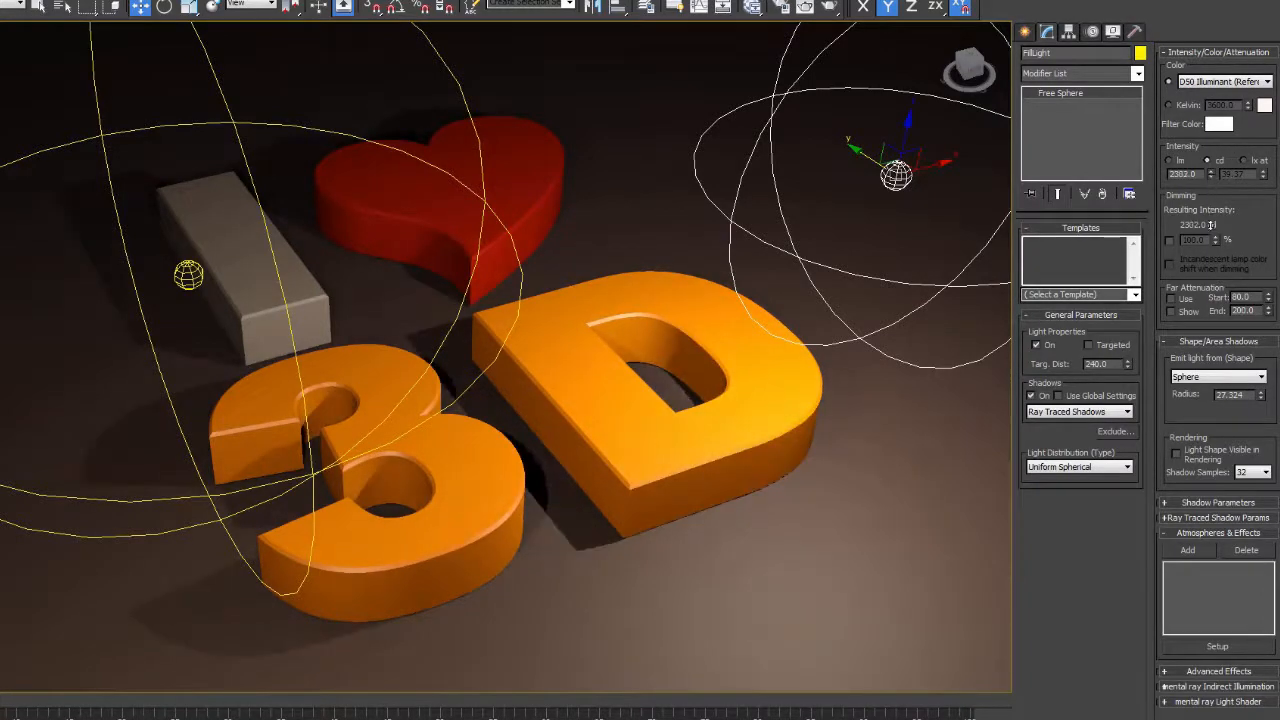
{"action": "left_click_drag", "start_coordinate": [1212, 225], "coordinate": [1214, 268]}
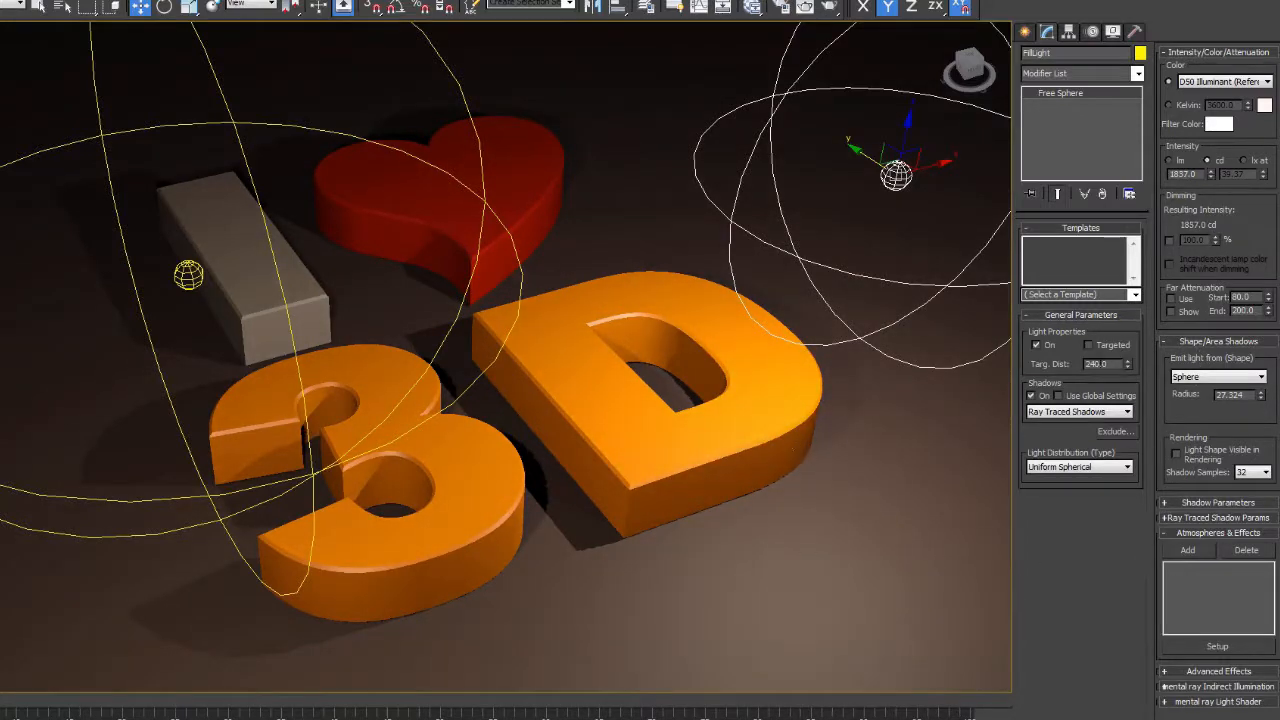
{"action": "left_click_drag", "start_coordinate": [1211, 172], "coordinate": [1213, 287]}
{"action": "left_click_drag", "start_coordinate": [1216, 432], "coordinate": [1180, 661]}
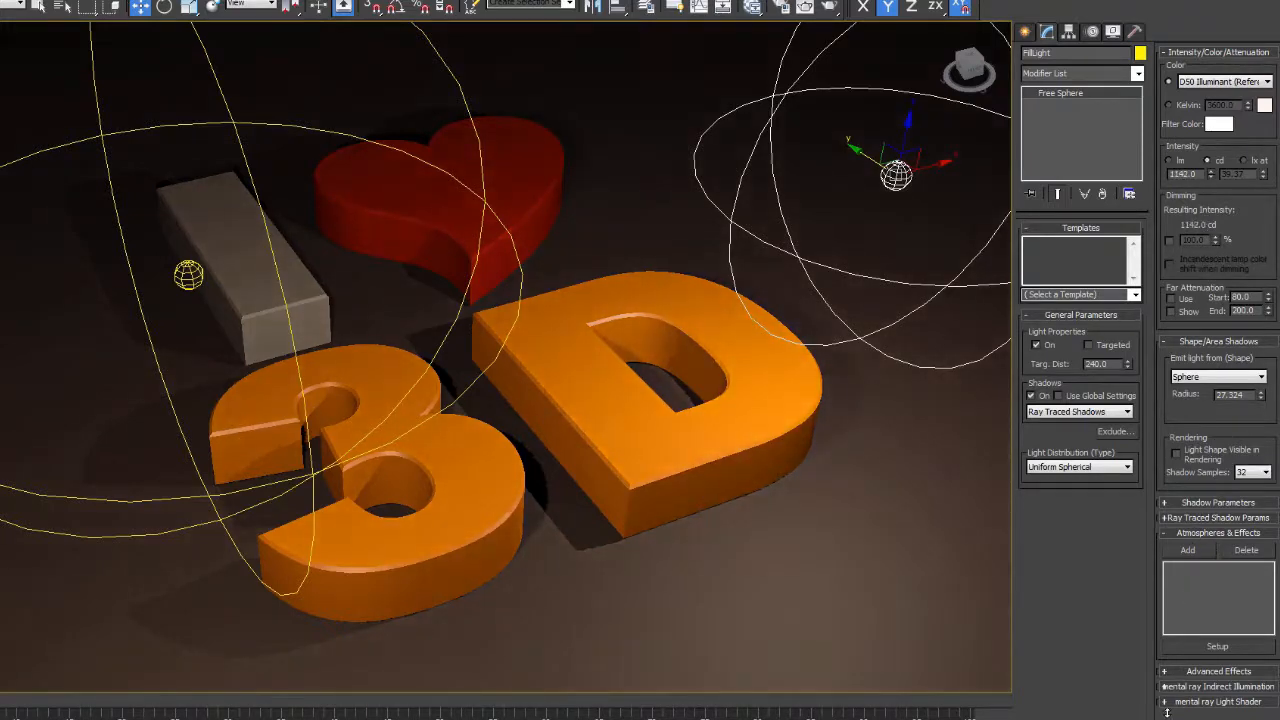
{"action": "left_click_drag", "start_coordinate": [1166, 712], "coordinate": [1161, 632]}
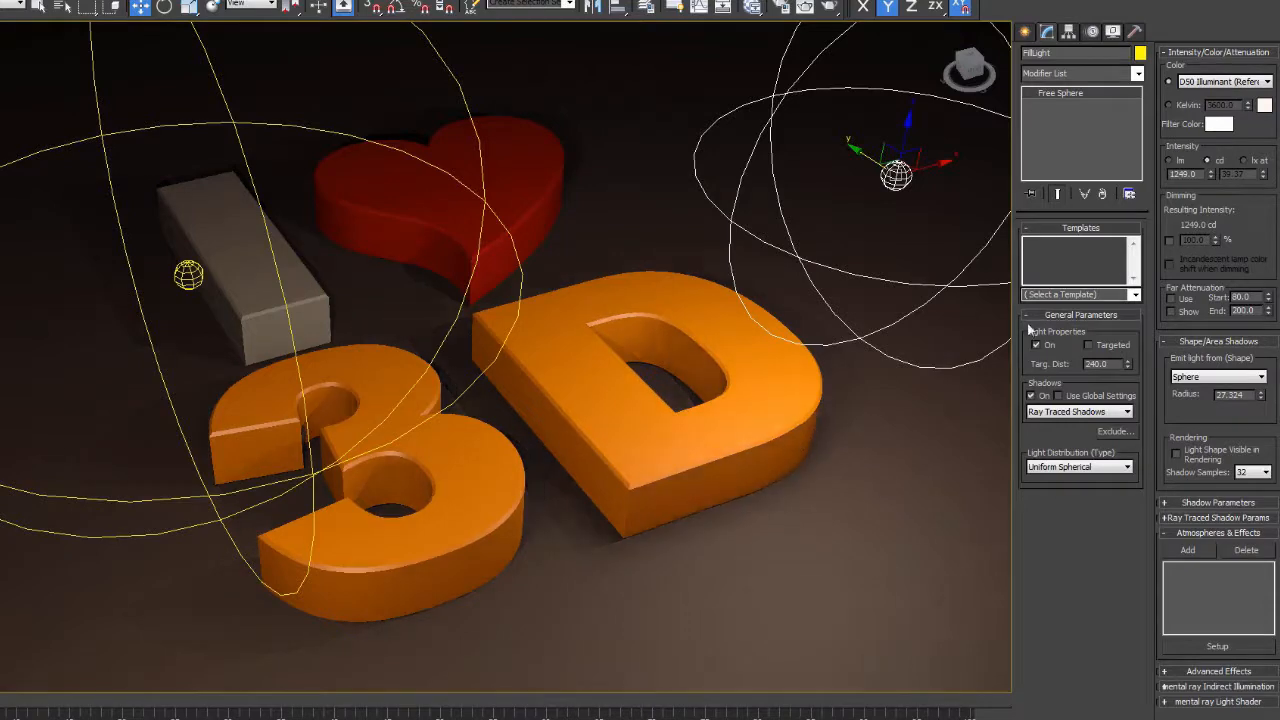
{"action": "left_click_drag", "start_coordinate": [1211, 173], "coordinate": [1205, 199]}
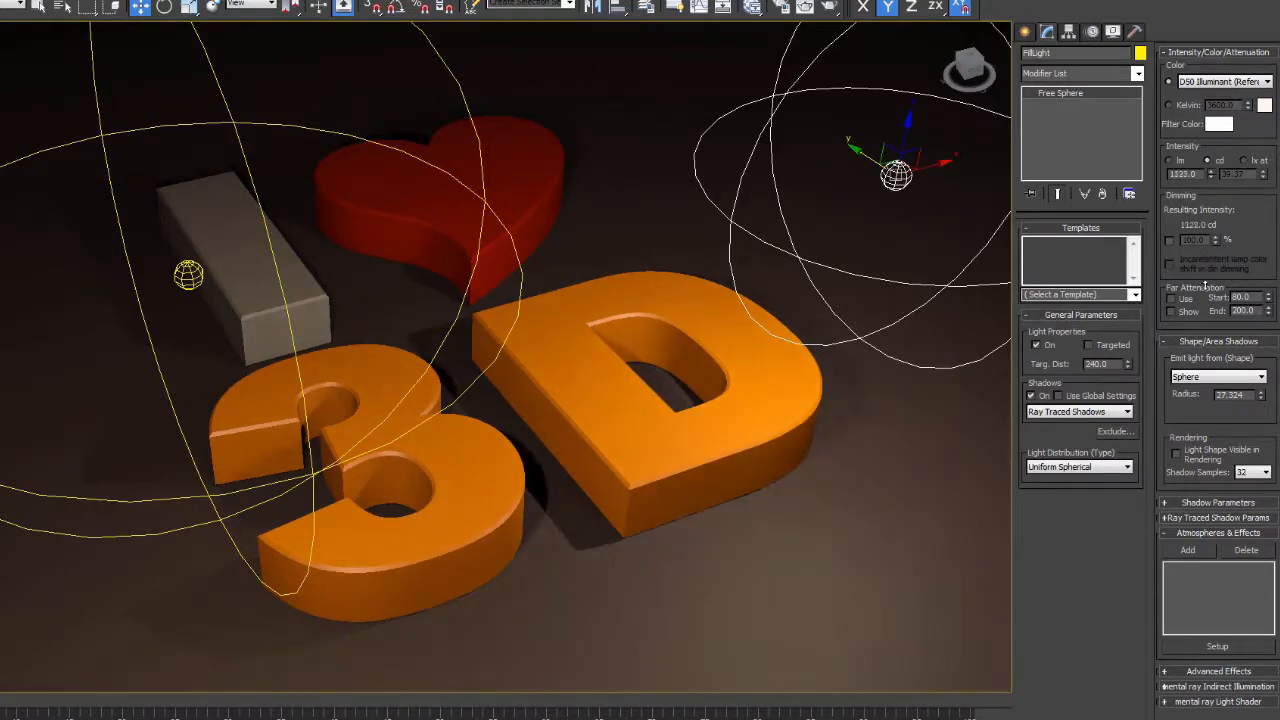
{"action": "left_click_drag", "start_coordinate": [1206, 287], "coordinate": [1203, 400]}
{"action": "left_click_drag", "start_coordinate": [1201, 463], "coordinate": [1200, 471]}
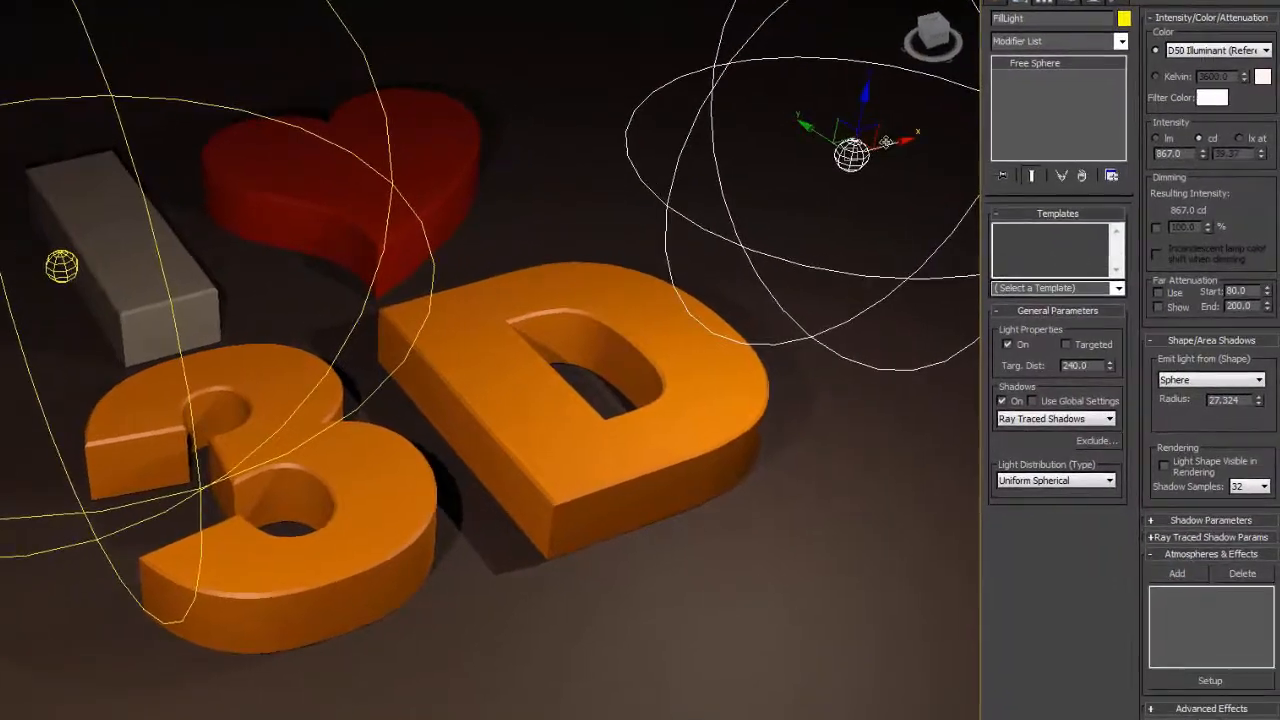
Try the fill light in a position nearer the heart, undo that move, and reduce its intensity to 493 cd.
{"action": "left_click_drag", "start_coordinate": [886, 142], "coordinate": [597, 83]}
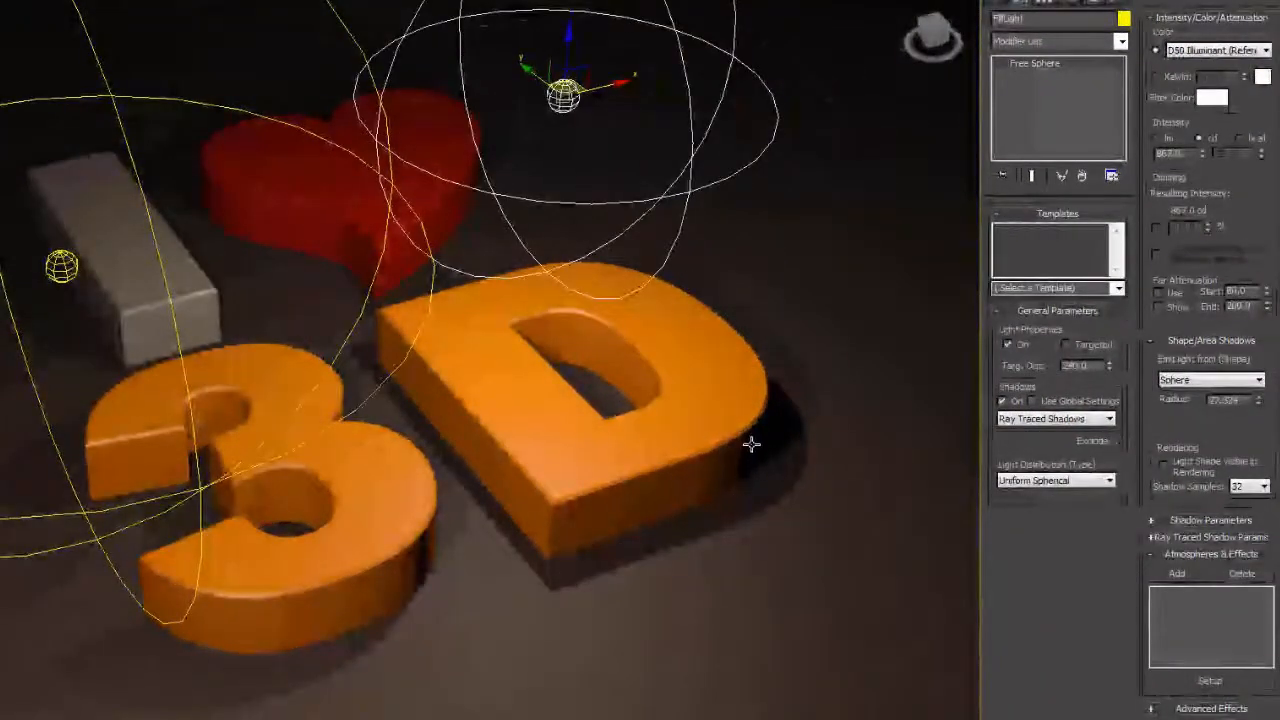
{"action": "key", "text": "ctrl+z"}
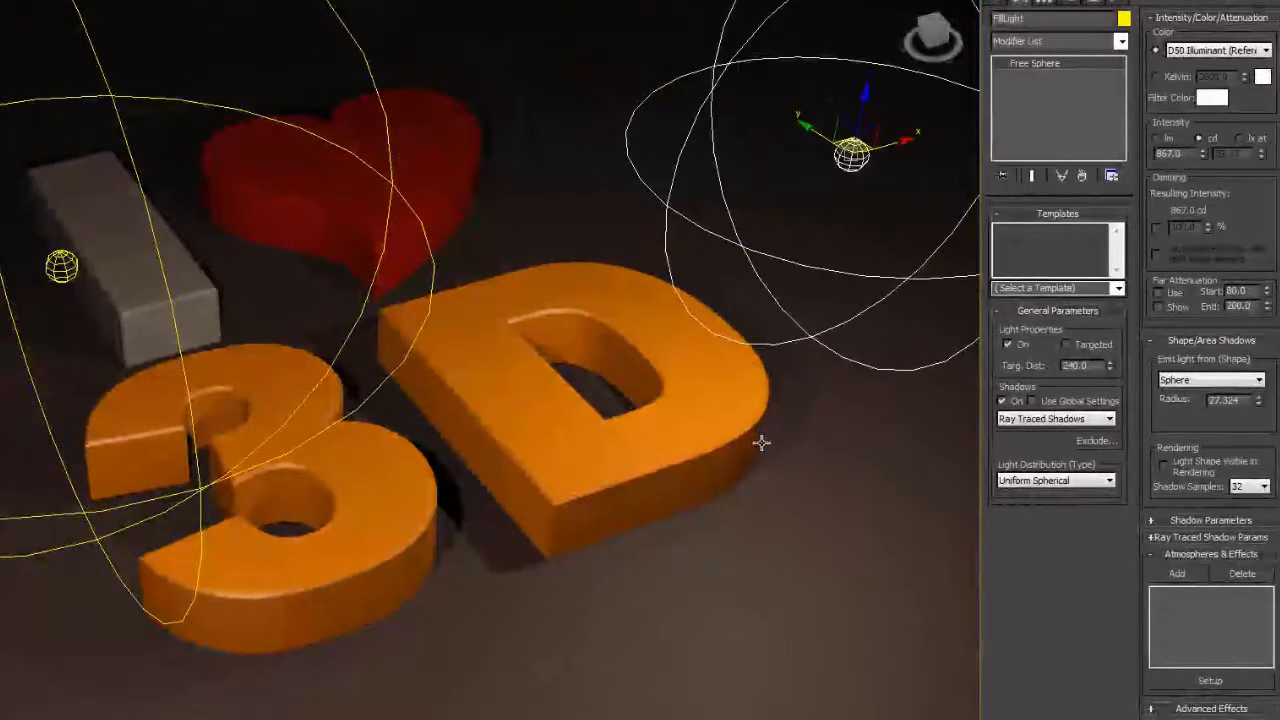
{"action": "left_click_drag", "start_coordinate": [1204, 155], "coordinate": [1188, 468]}
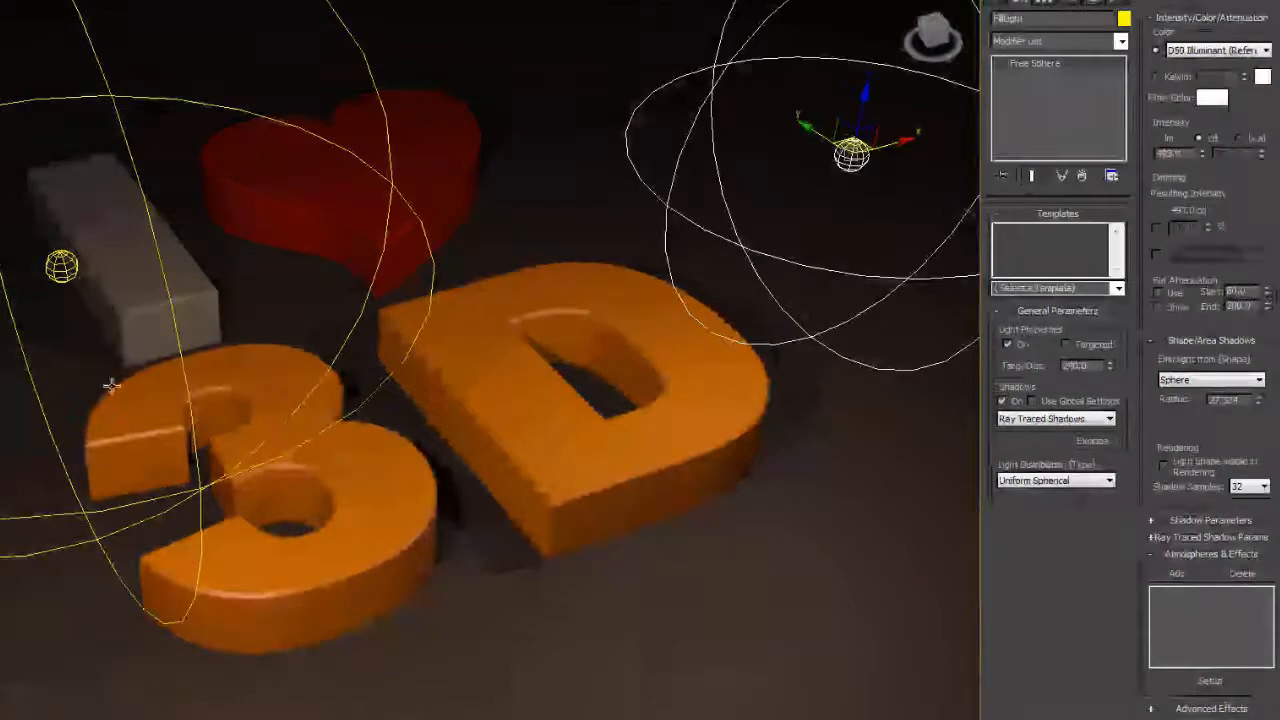
Raise the key light's intensity to 3630 cd.
{"action": "left_click", "coordinate": [61, 264]}
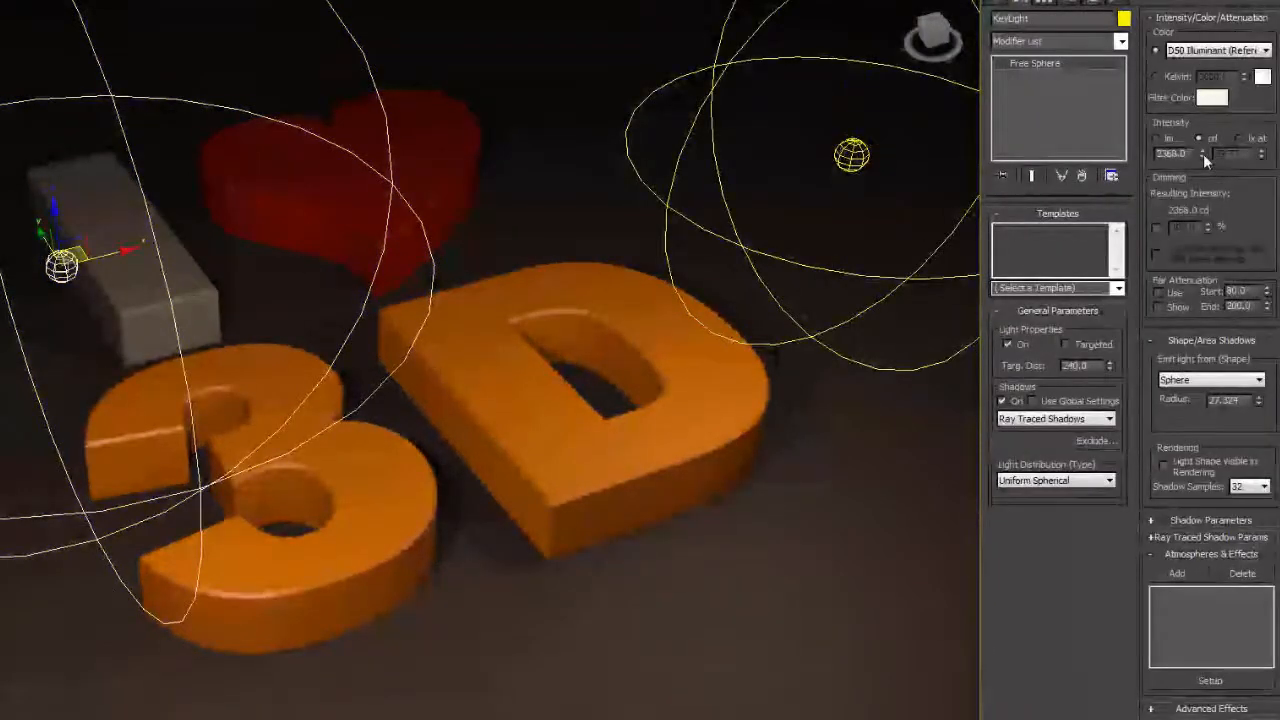
{"action": "left_click_drag", "start_coordinate": [1202, 155], "coordinate": [1199, 120]}
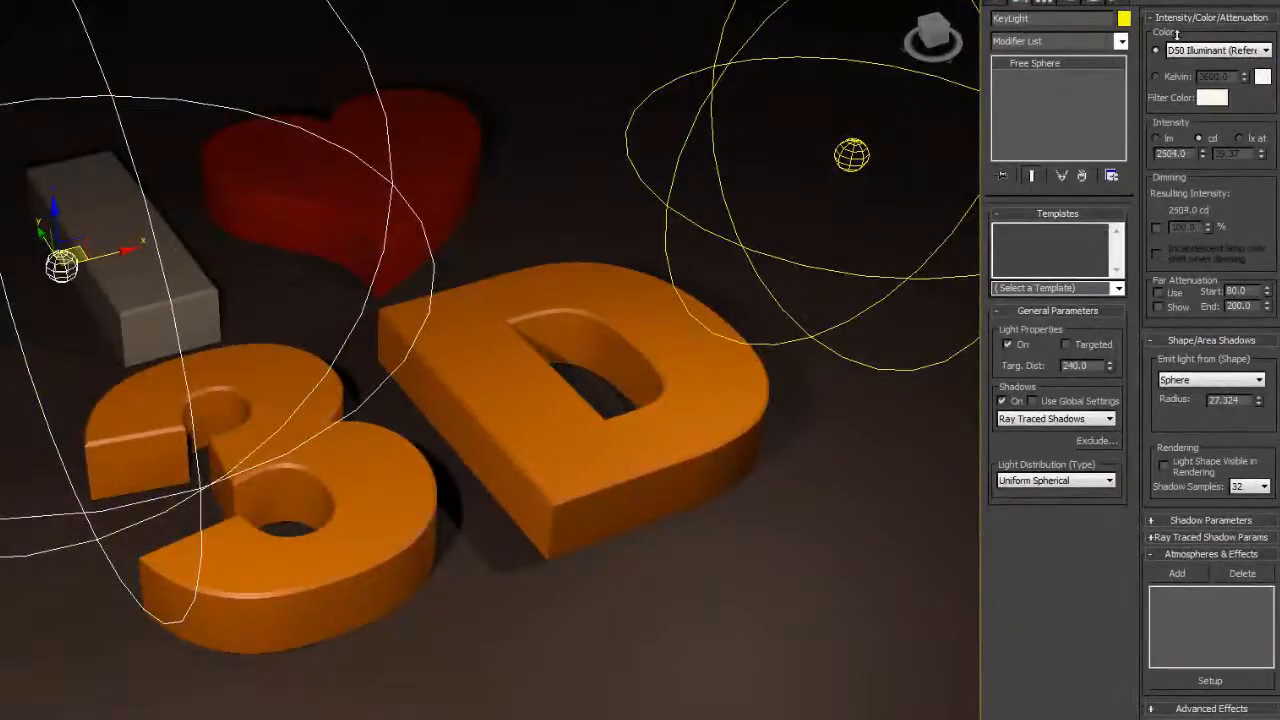
{"action": "left_click_drag", "start_coordinate": [1185, 3], "coordinate": [1202, 153]}
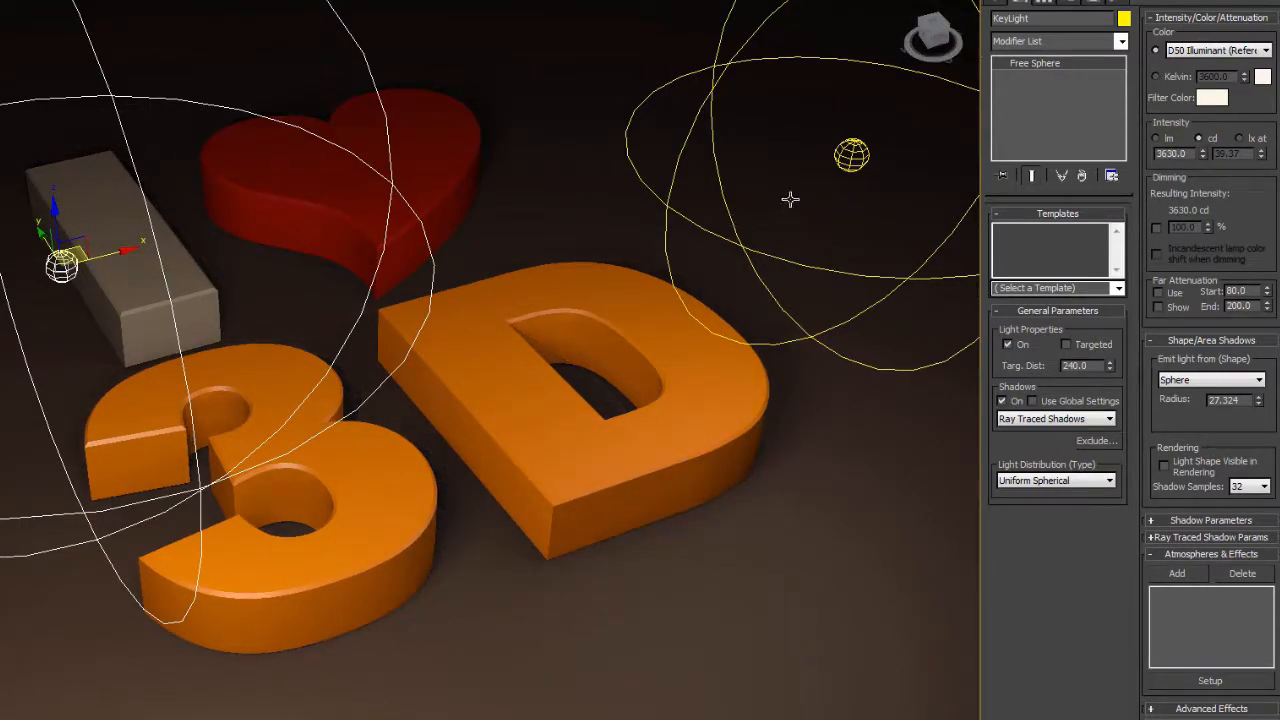
Lower the fill light closer to the floor and compare the scene with its shadows off and on.
{"action": "left_click", "coordinate": [851, 153]}
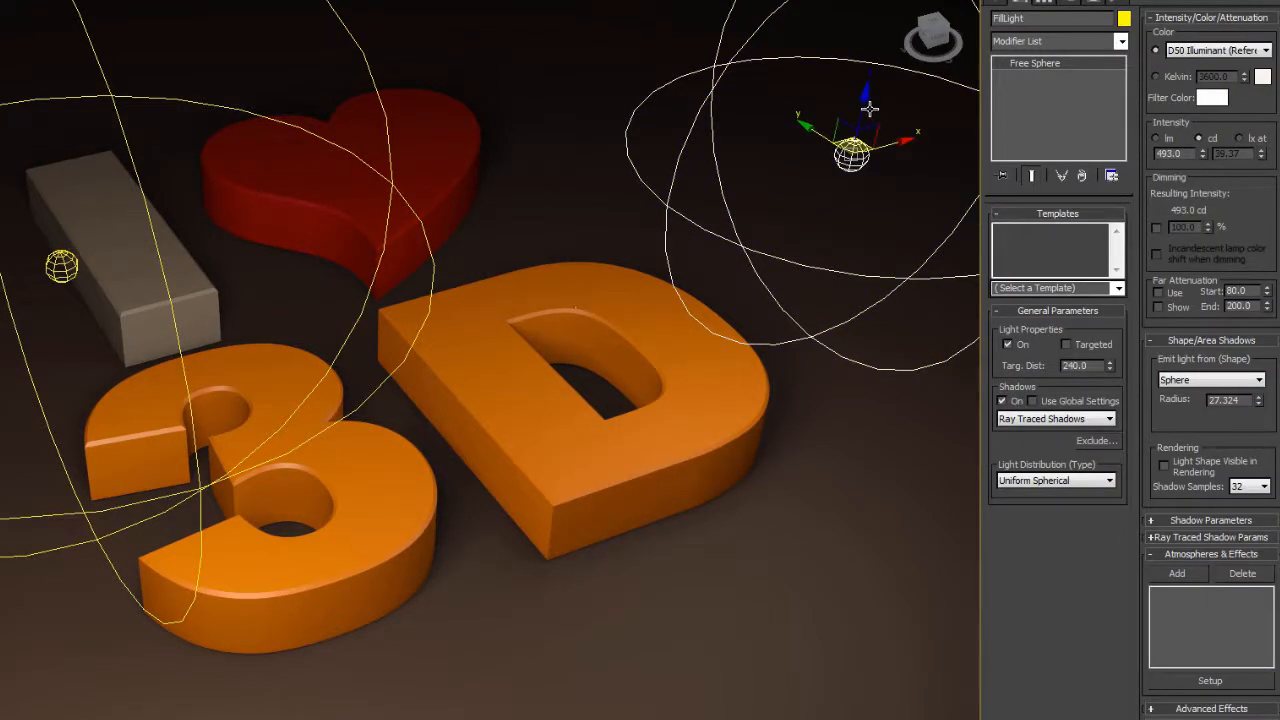
{"action": "mouse_move", "coordinate": [864, 110]}
{"action": "left_mouse_down"}
{"action": "mouse_move", "coordinate": [867, 211]}
{"action": "mouse_move", "coordinate": [870, 180]}
{"action": "left_mouse_up"}
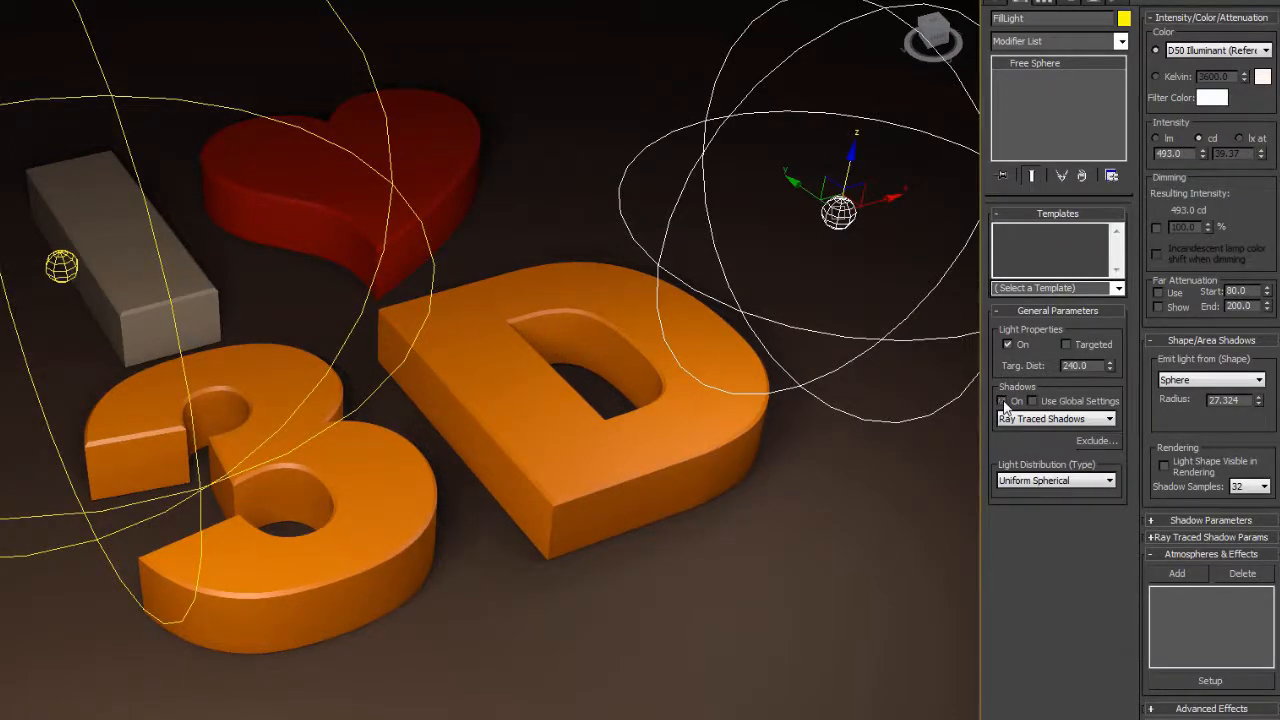
{"action": "left_click", "coordinate": [1004, 402]}
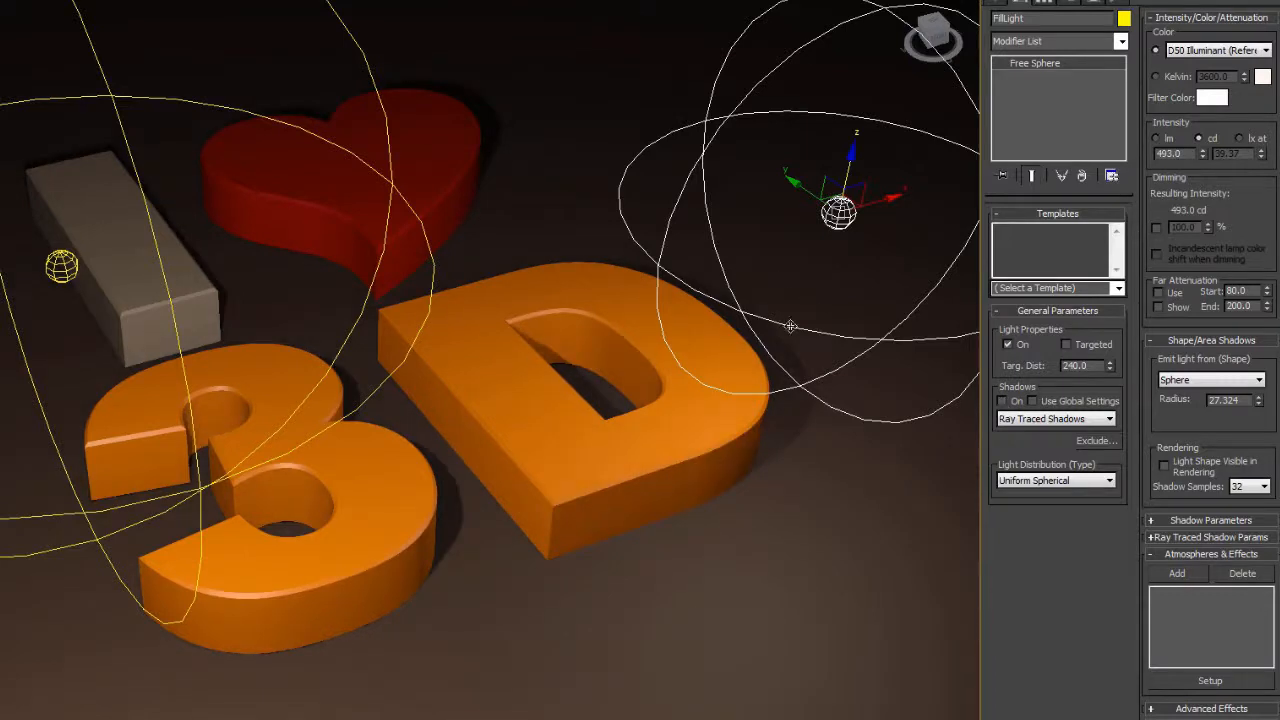
{"action": "left_click", "coordinate": [1004, 401]}
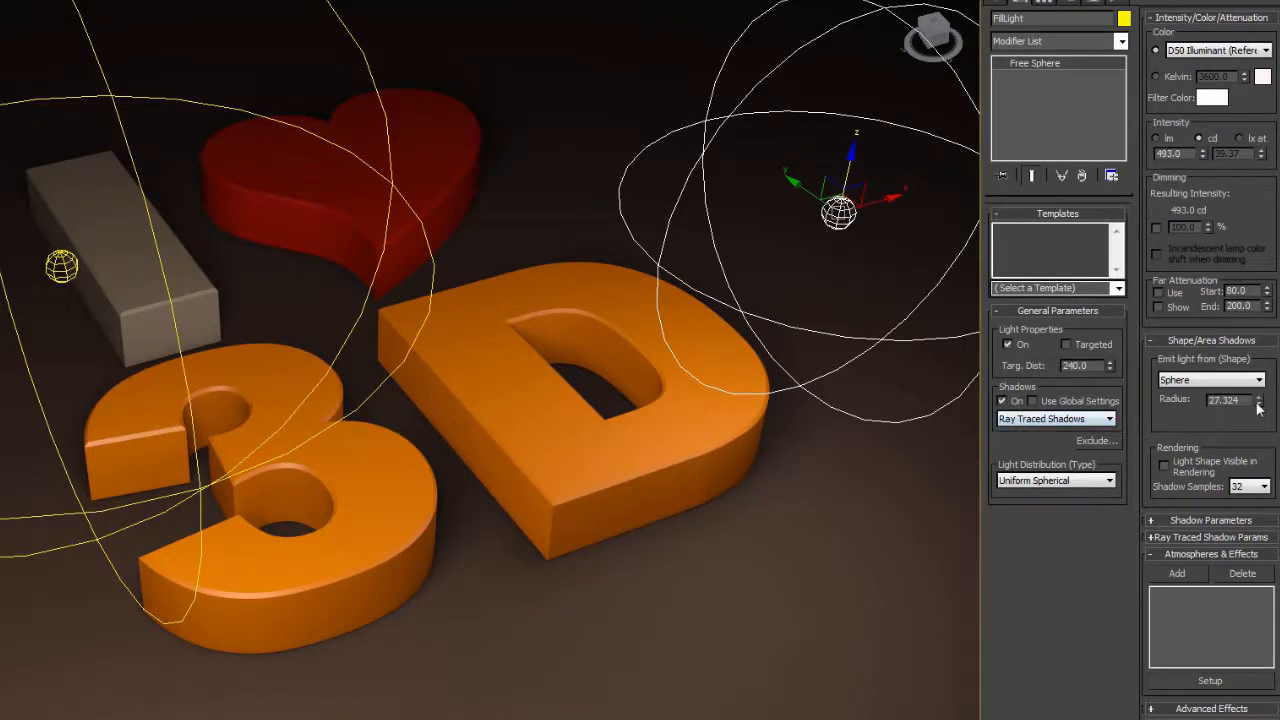
Set the emitting sphere radius to 34.975 for the fill light and 22.952 for the key light.
{"action": "left_click_drag", "start_coordinate": [1262, 400], "coordinate": [1258, 374]}
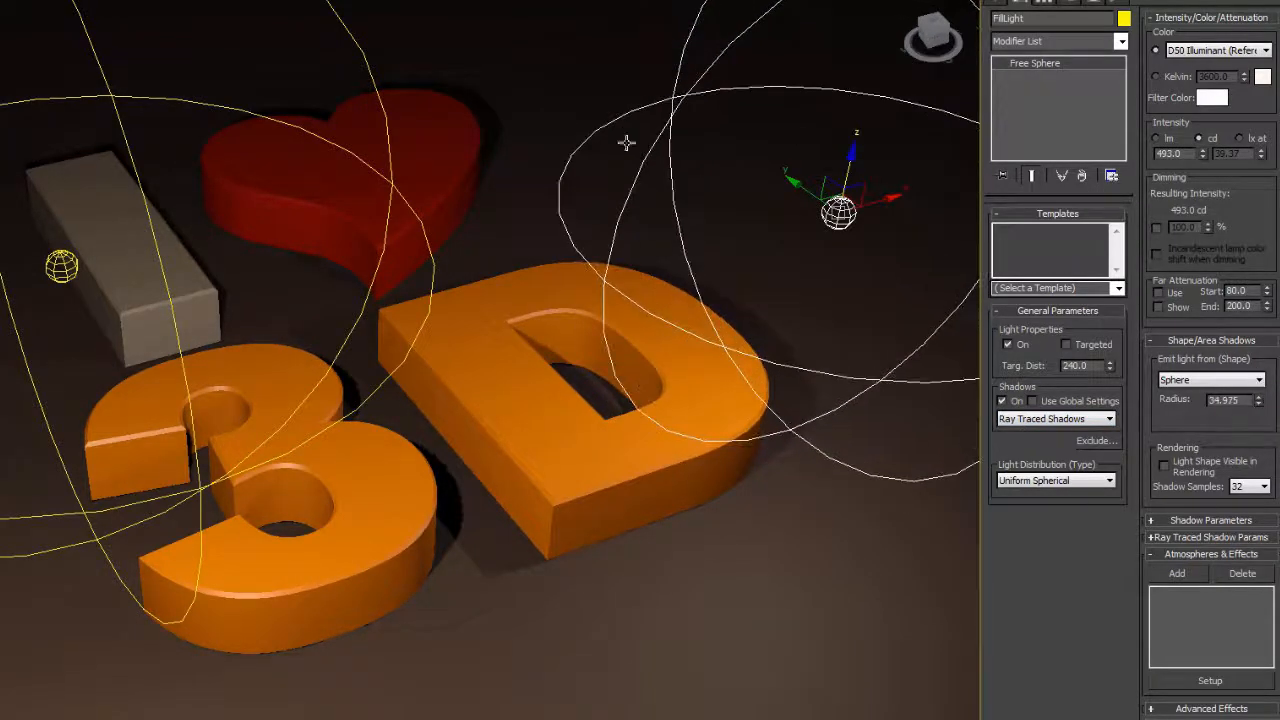
{"action": "left_click", "coordinate": [60, 265]}
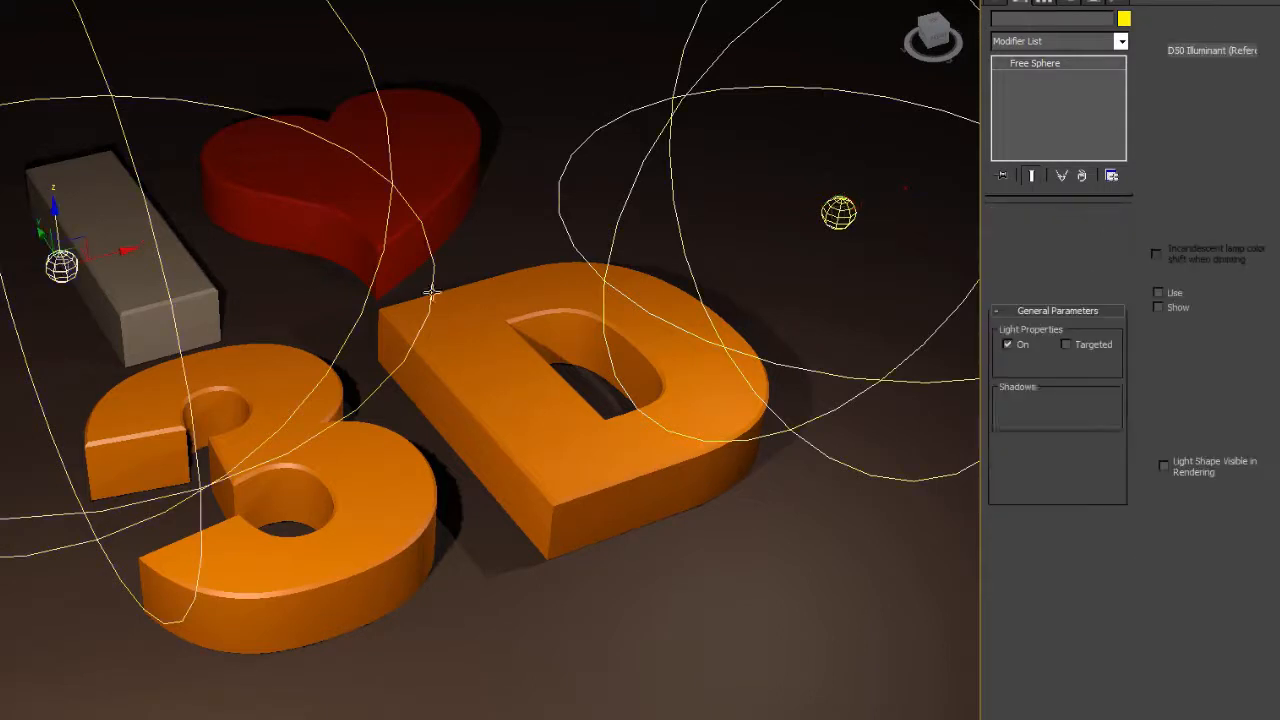
{"action": "left_click_drag", "start_coordinate": [1262, 402], "coordinate": [1262, 412]}
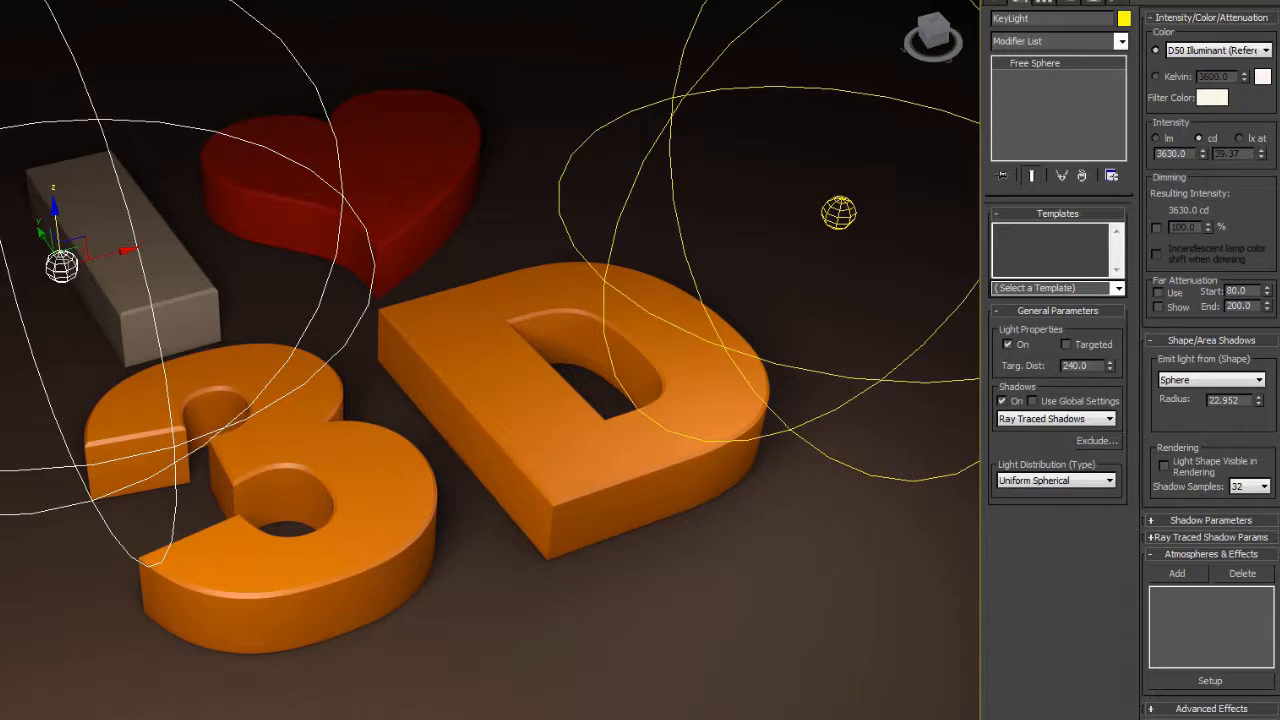
Clone the fill light to a spot behind the heart as a single independent copy.
{"action": "left_click", "coordinate": [800, 220]}
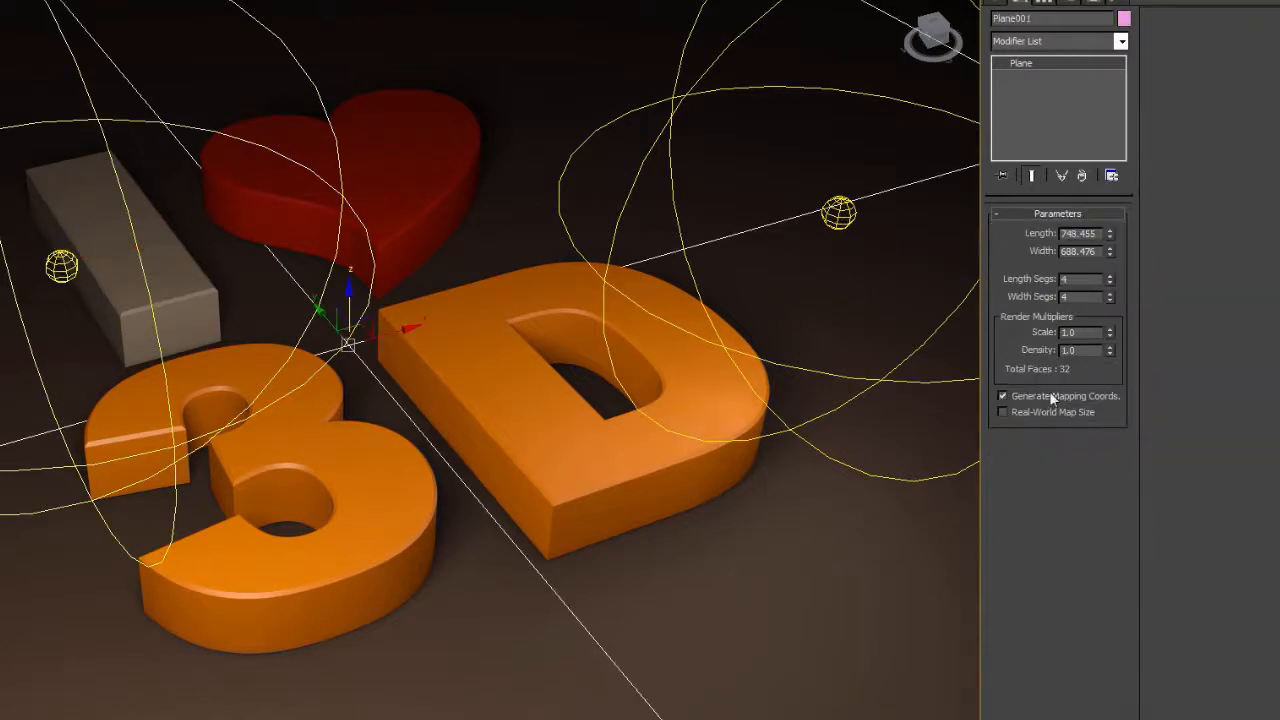
{"action": "left_click", "coordinate": [838, 212]}
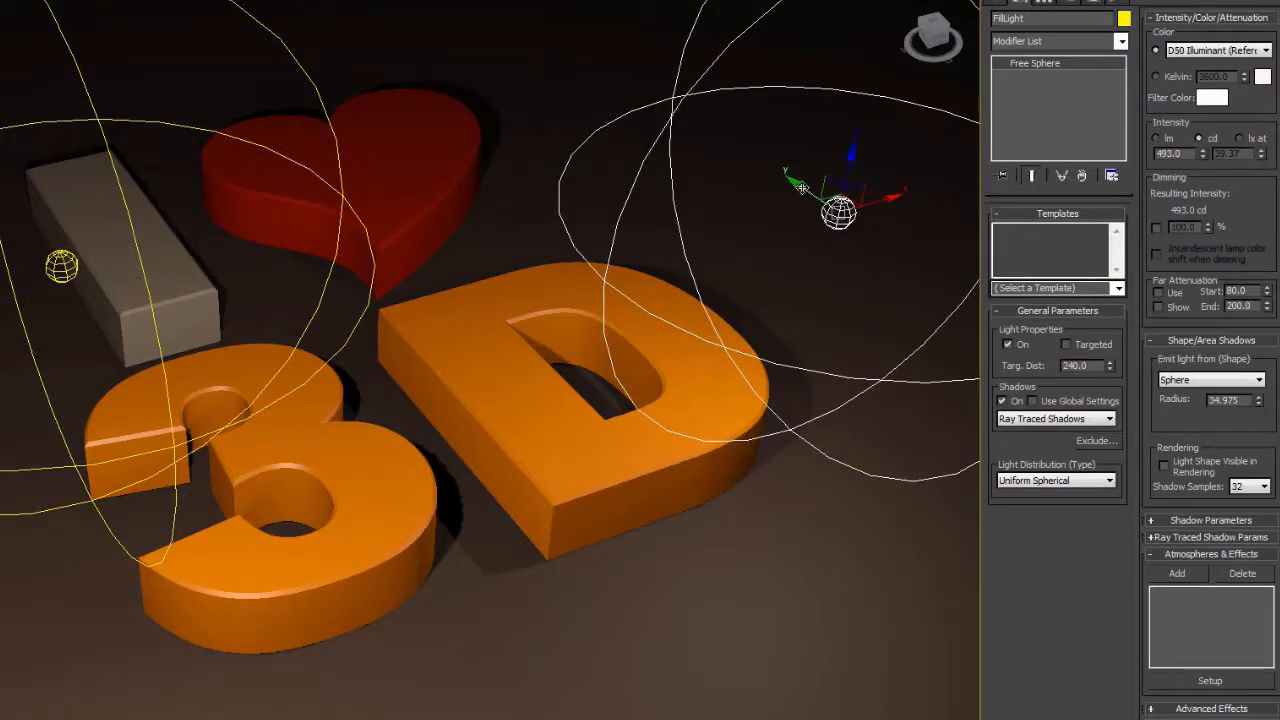
{"action": "mouse_move", "coordinate": [802, 187]}
{"action": "left_mouse_down", "text": "shift"}
{"action": "mouse_move", "coordinate": [664, 89]}
{"action": "mouse_move", "coordinate": [420, 35]}
{"action": "mouse_move", "coordinate": [448, 66]}
{"action": "left_mouse_up", "text": "shift"}
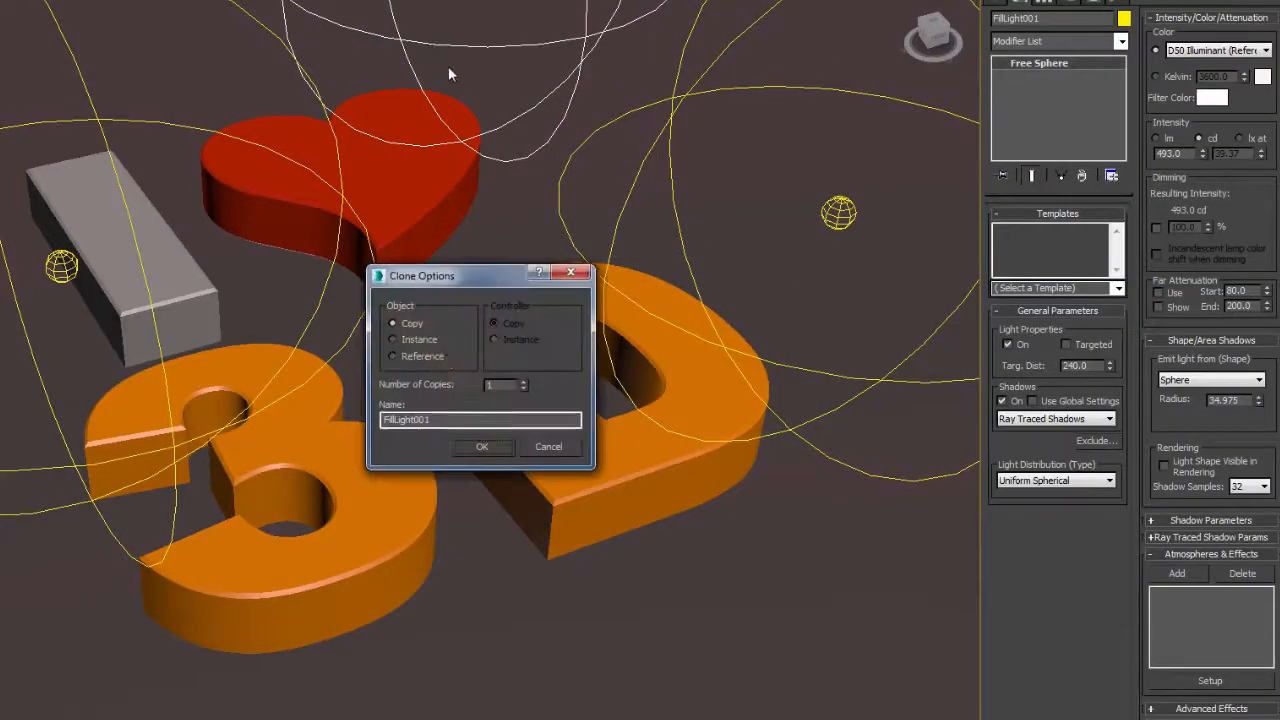
{"action": "left_click", "coordinate": [481, 447]}
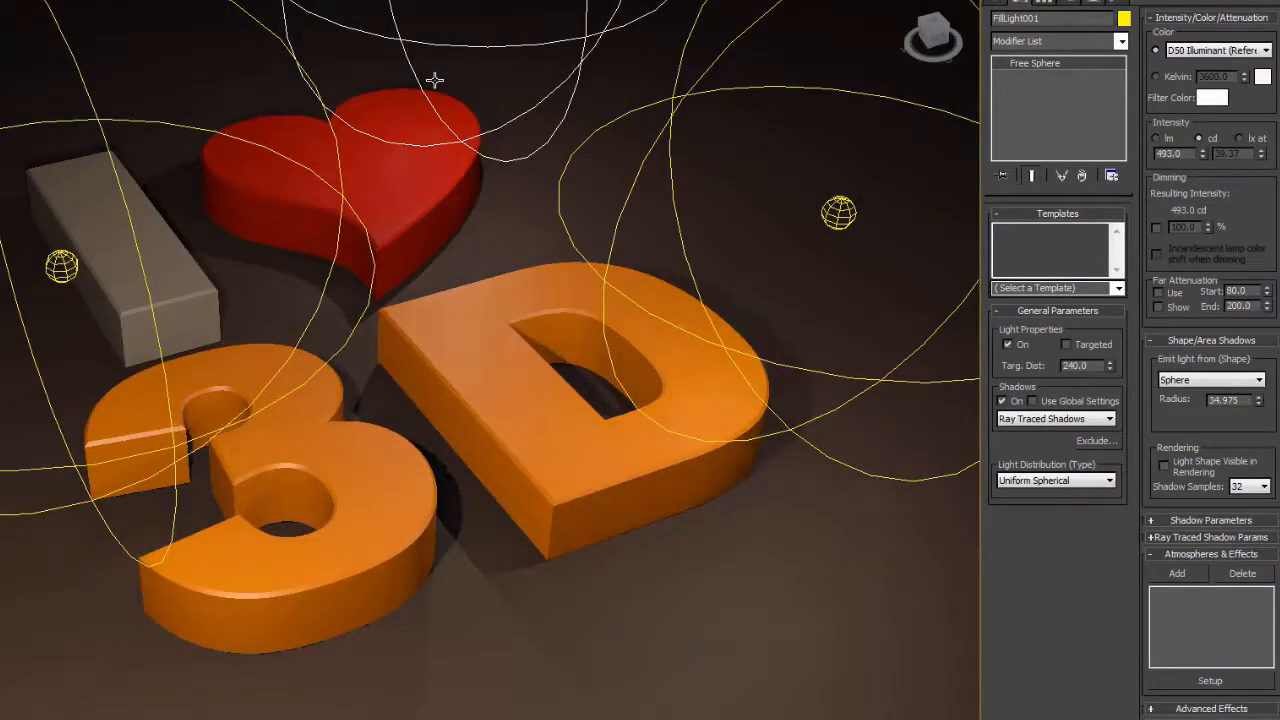
Lower the cloned light behind the heart and shift it along the X axis toward the letter I.
{"action": "key", "text": "alt+w"}
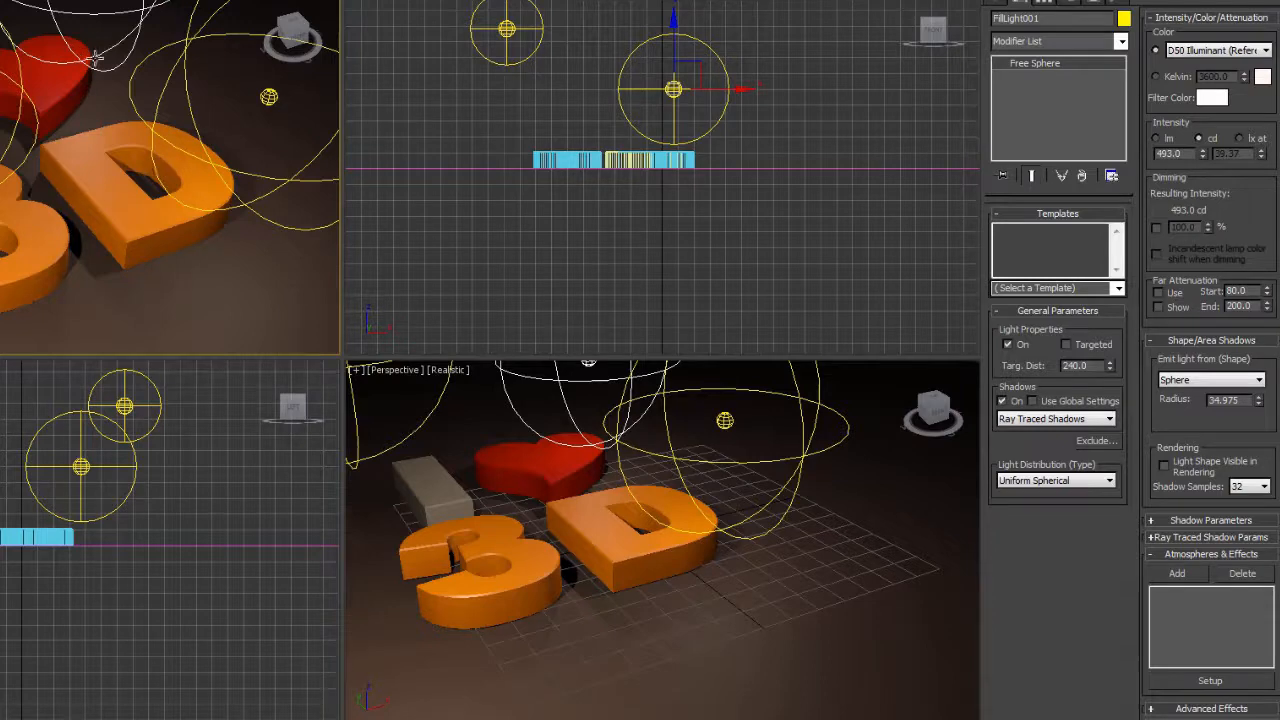
{"action": "middle_click_drag", "start_coordinate": [606, 434], "coordinate": [677, 534]}
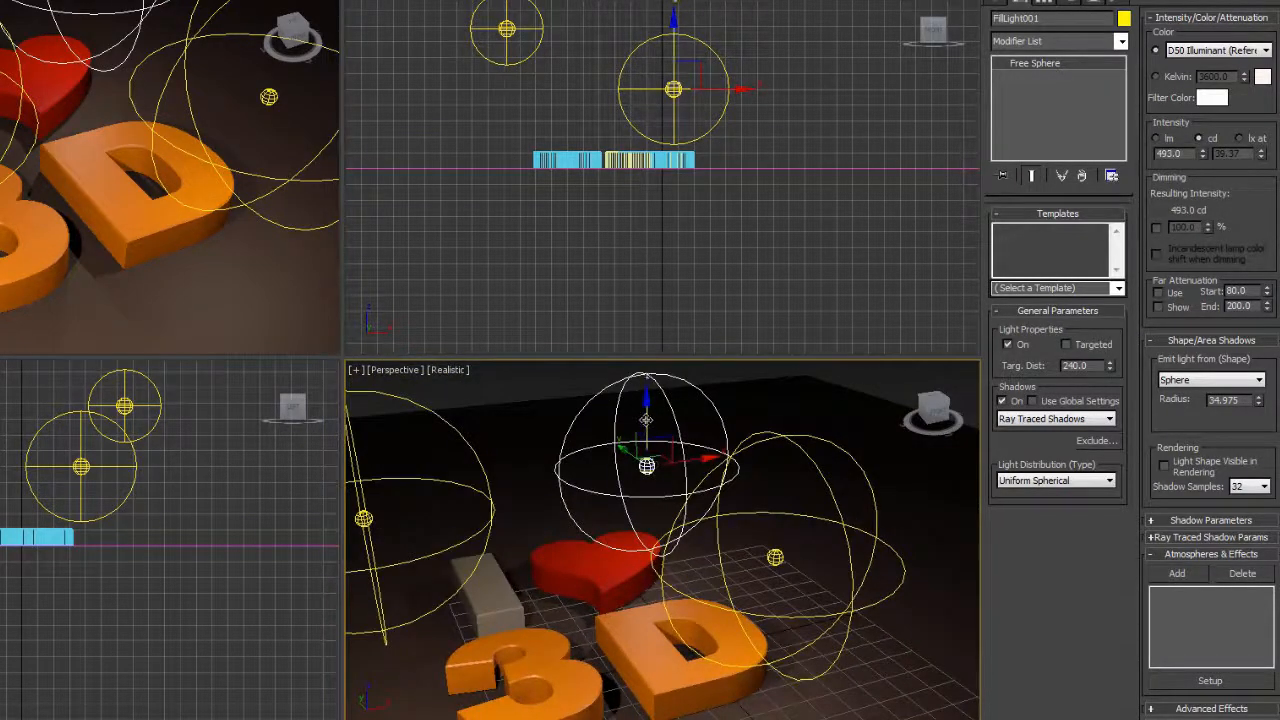
{"action": "left_click_drag", "start_coordinate": [645, 421], "coordinate": [645, 463]}
{"action": "middle_click_drag", "start_coordinate": [644, 450], "coordinate": [646, 476], "text": "alt"}
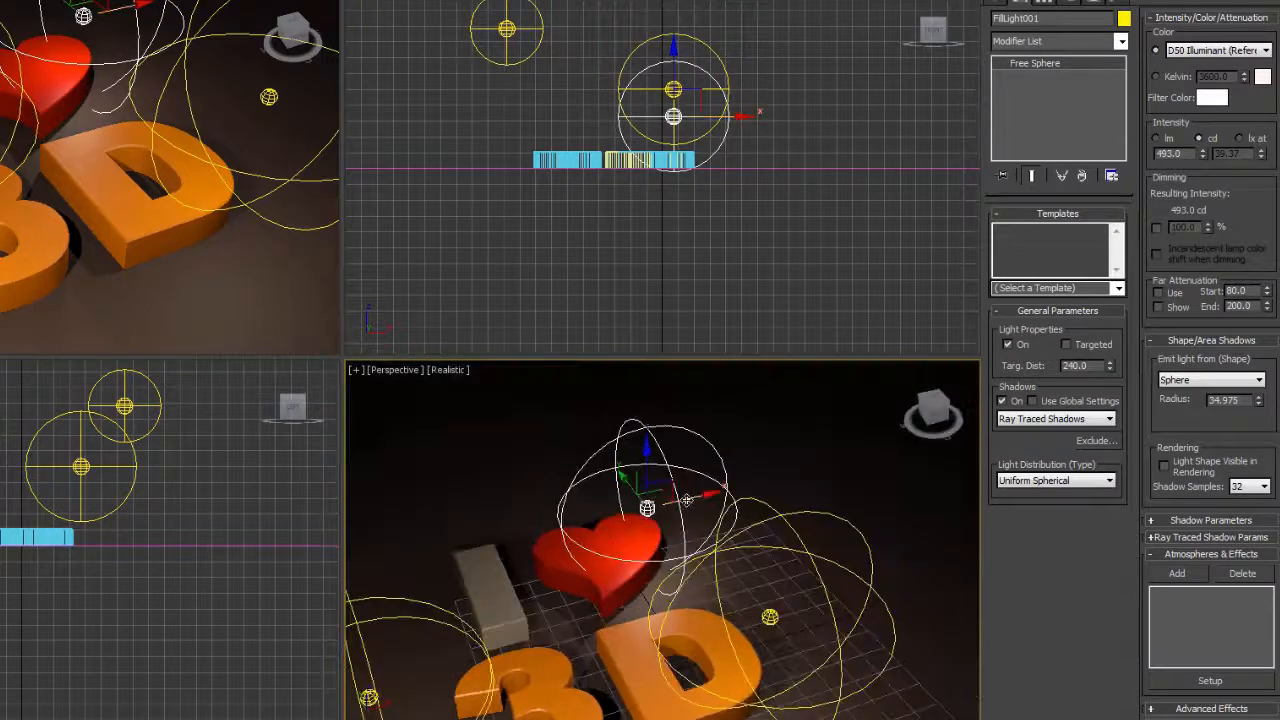
{"action": "left_click_drag", "start_coordinate": [646, 476], "coordinate": [552, 455]}
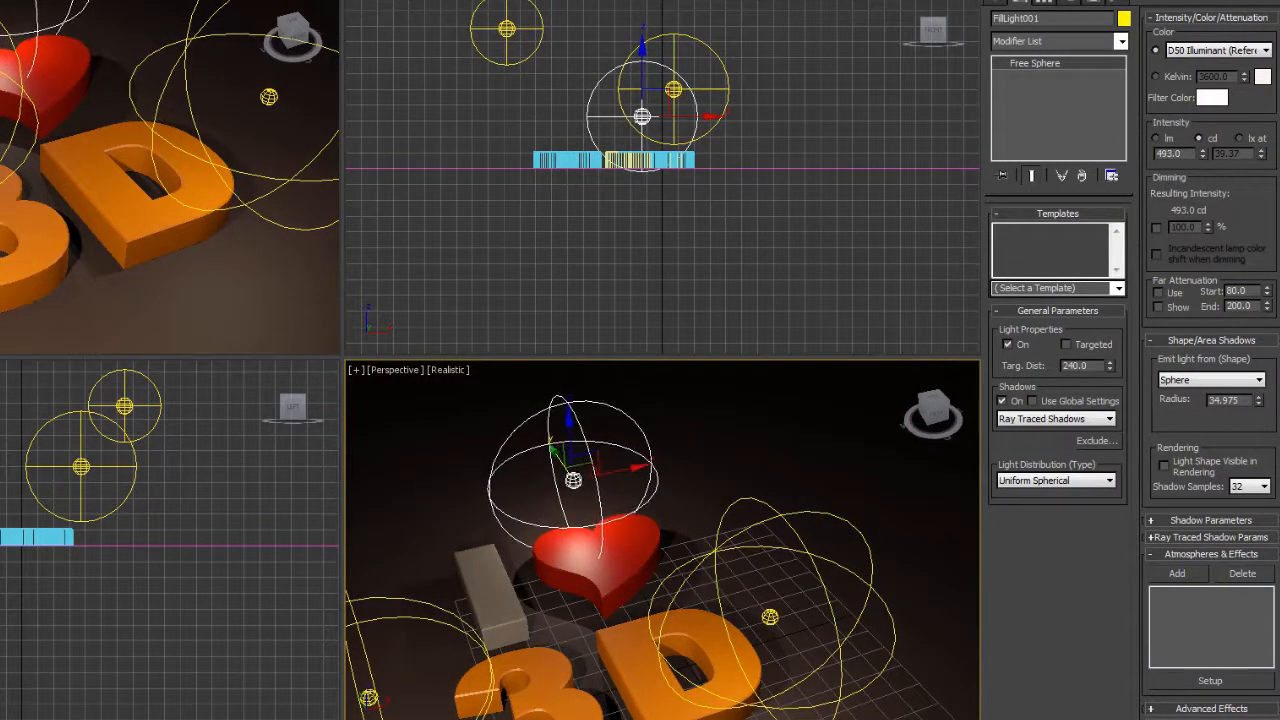
{"action": "key", "text": "alt+w"}
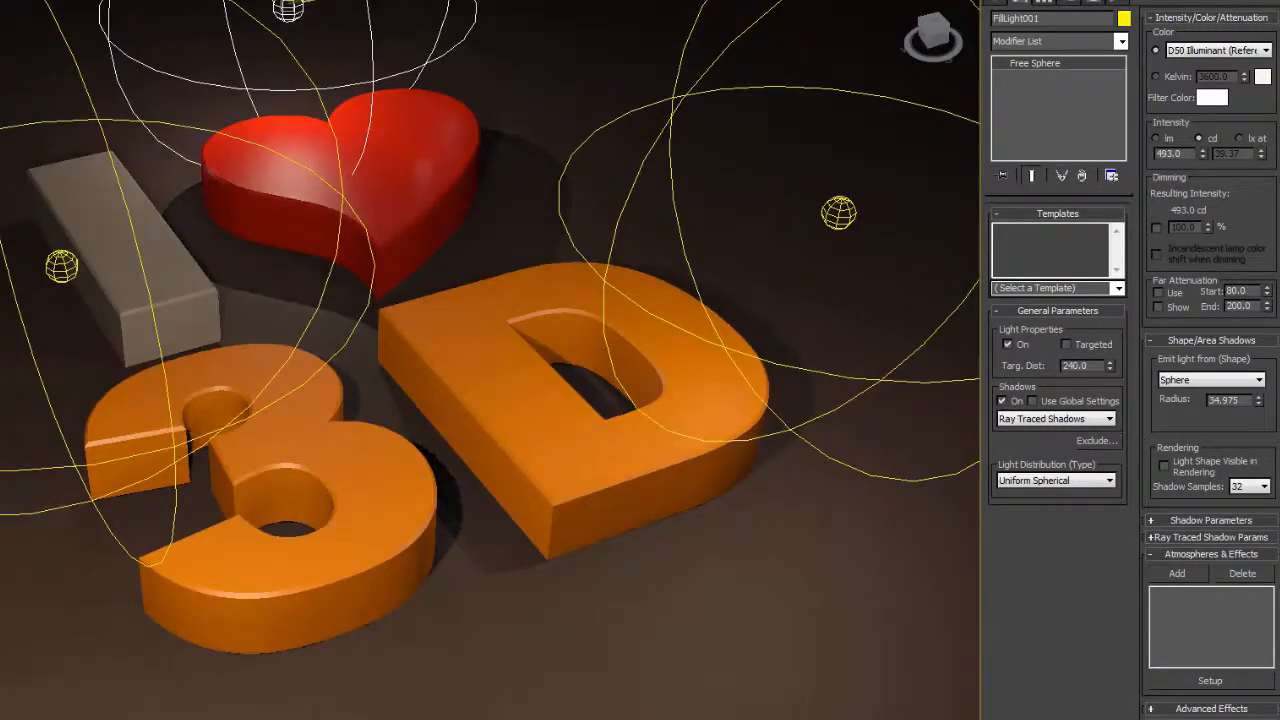
Move the cloned light further over behind the letter I and adjust its height slightly downward.
{"action": "mouse_move", "coordinate": [314, 0]}
{"action": "left_mouse_down"}
{"action": "mouse_move", "coordinate": [214, 6]}
{"action": "mouse_move", "coordinate": [168, 28]}
{"action": "mouse_move", "coordinate": [141, 26]}
{"action": "mouse_move", "coordinate": [140, 6]}
{"action": "mouse_move", "coordinate": [163, 40]}
{"action": "mouse_move", "coordinate": [165, 2]}
{"action": "left_mouse_up"}
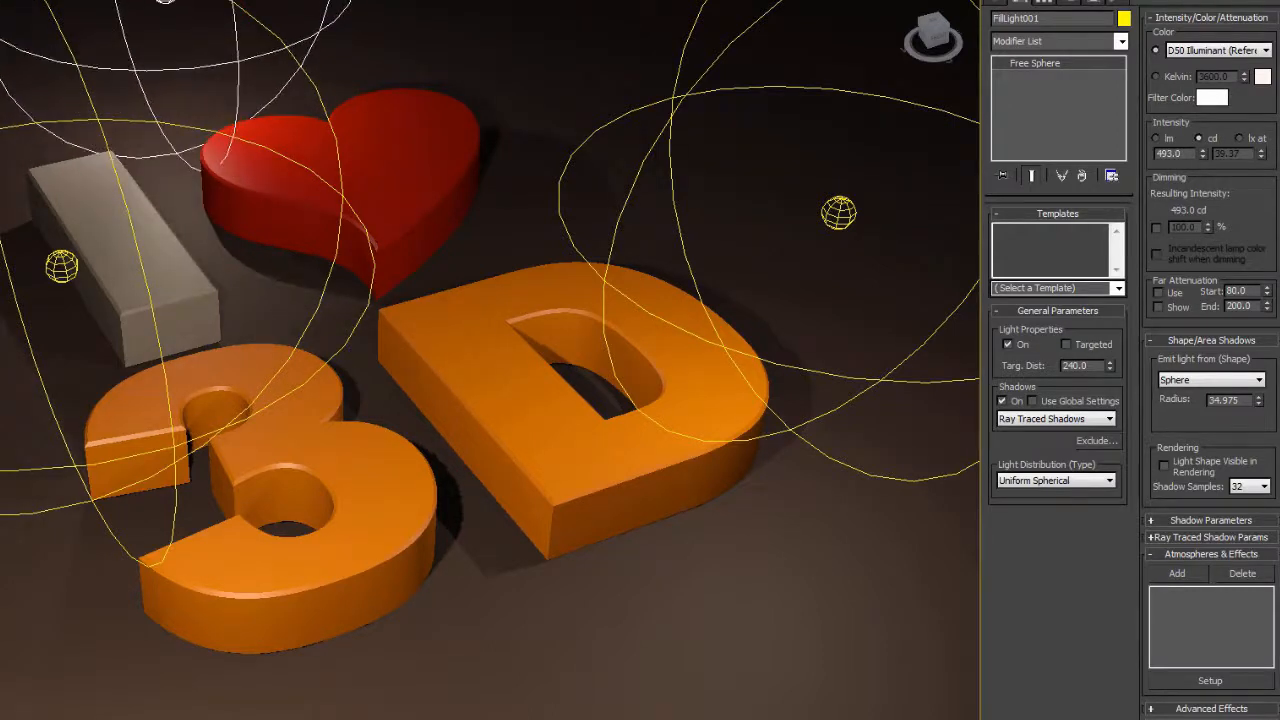
{"action": "key", "text": "alt+w"}
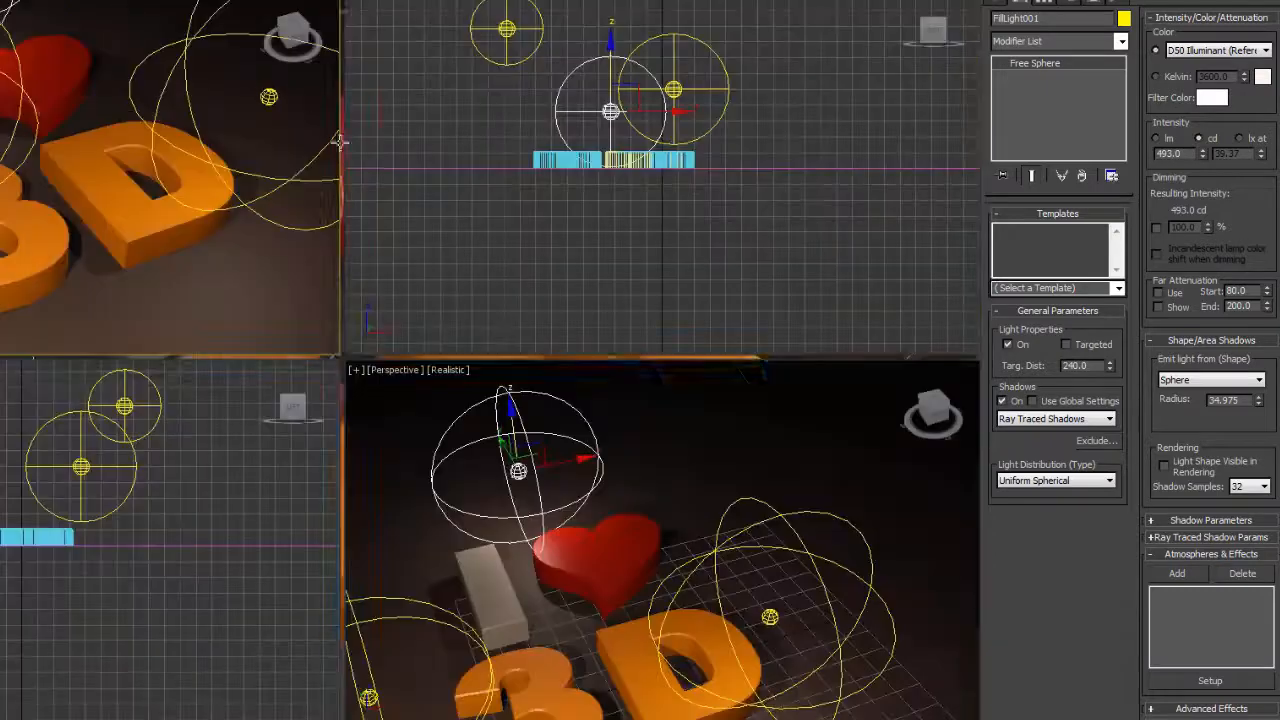
{"action": "right_click", "coordinate": [536, 440]}
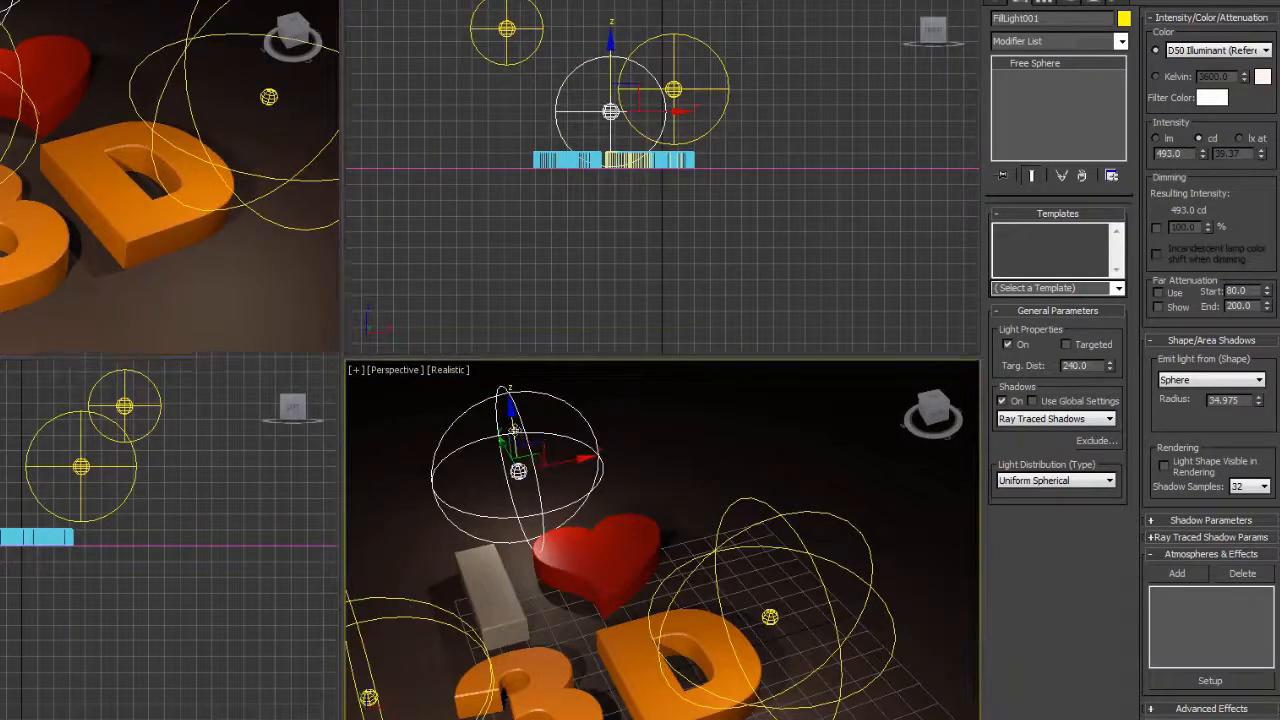
{"action": "left_click_drag", "start_coordinate": [512, 430], "coordinate": [513, 433]}
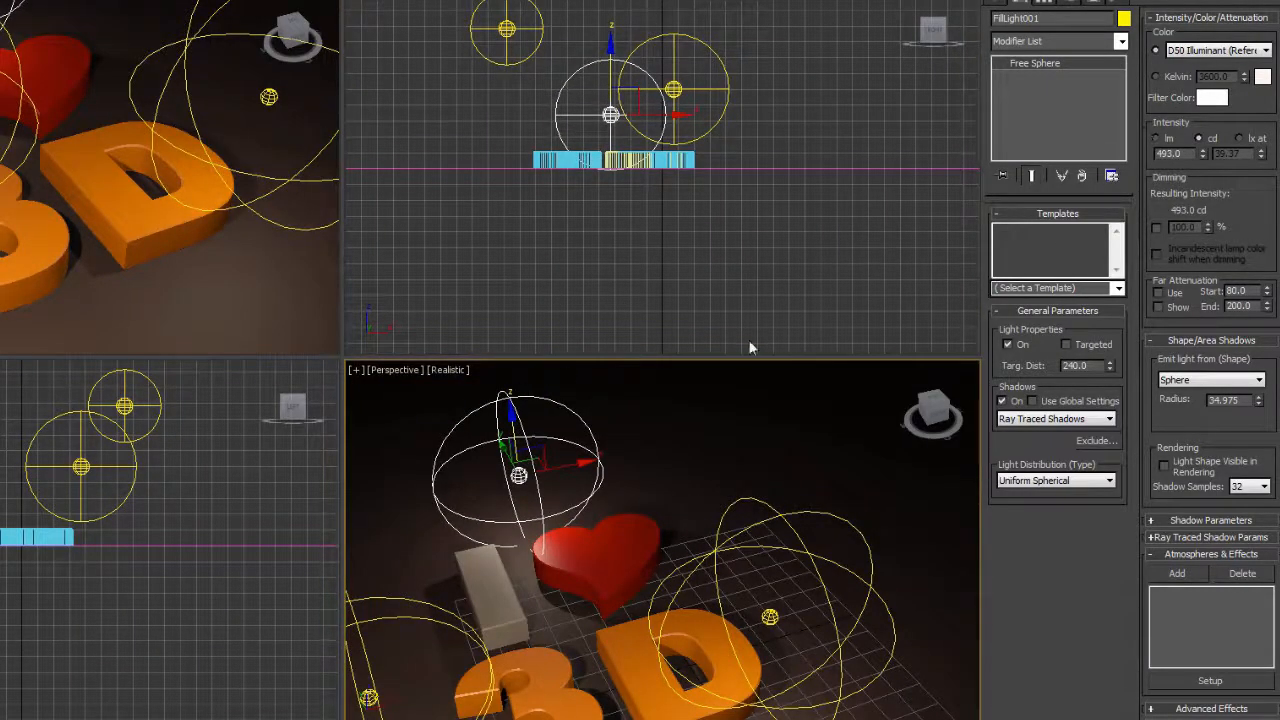
Set the cloned light's filter color to pure red (255, 0, 0).
{"action": "left_click", "coordinate": [1221, 99]}
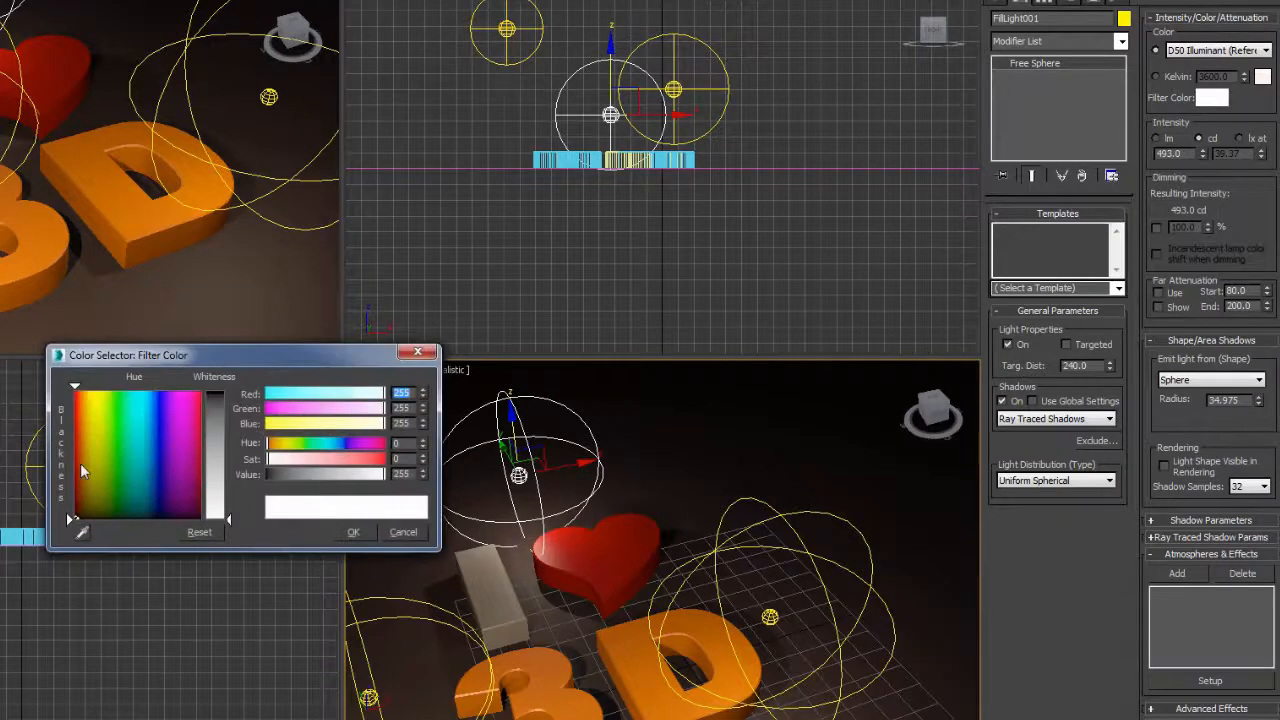
{"action": "left_click", "coordinate": [78, 398]}
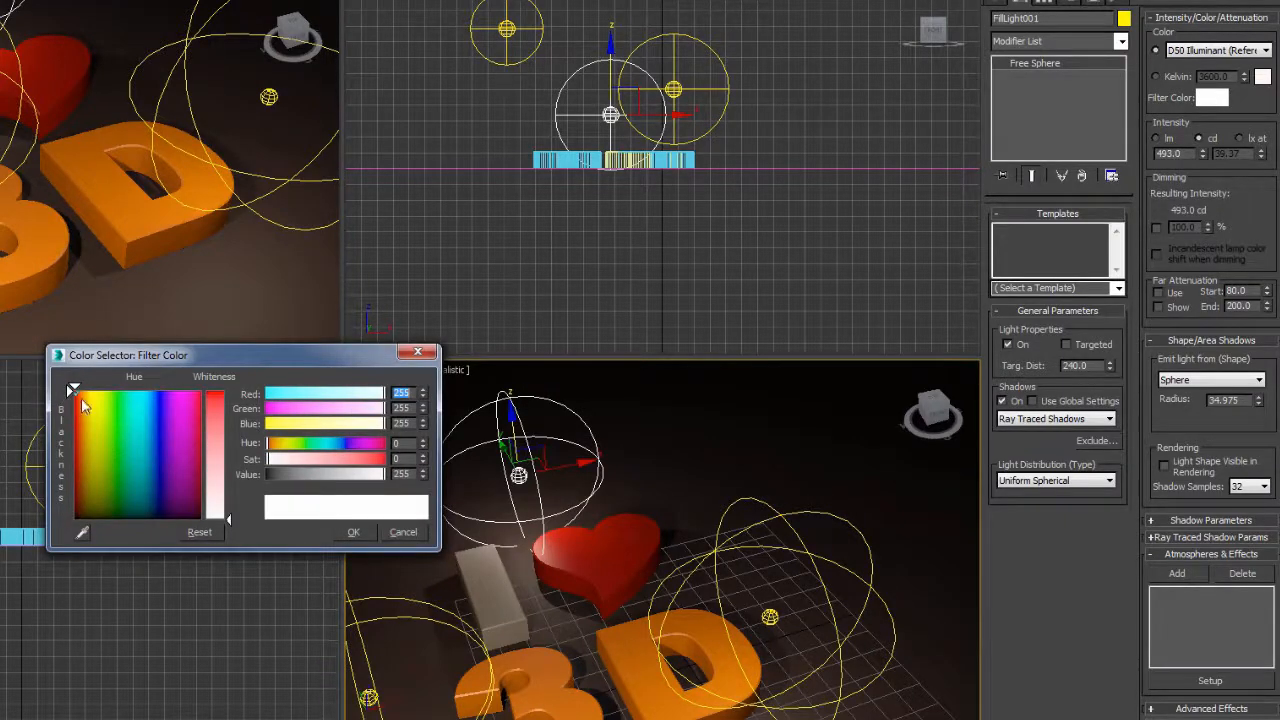
{"action": "left_click_drag", "start_coordinate": [216, 416], "coordinate": [210, 398]}
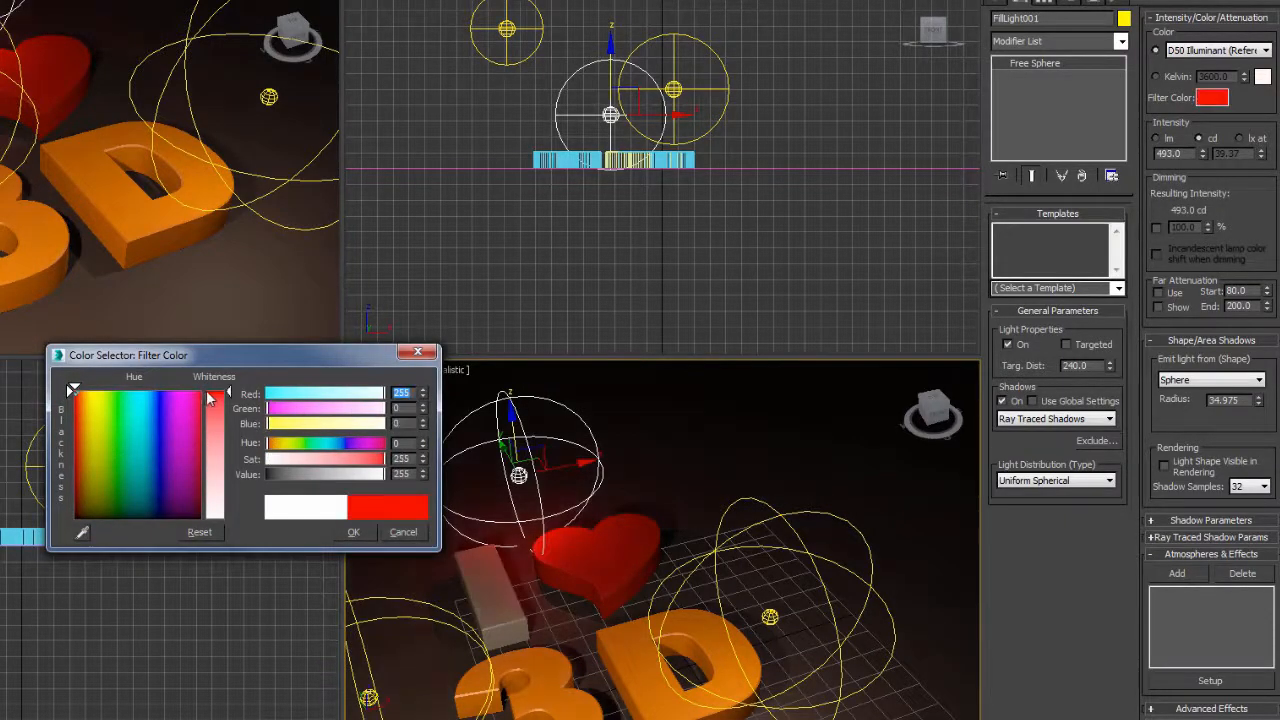
{"action": "left_click", "coordinate": [352, 533]}
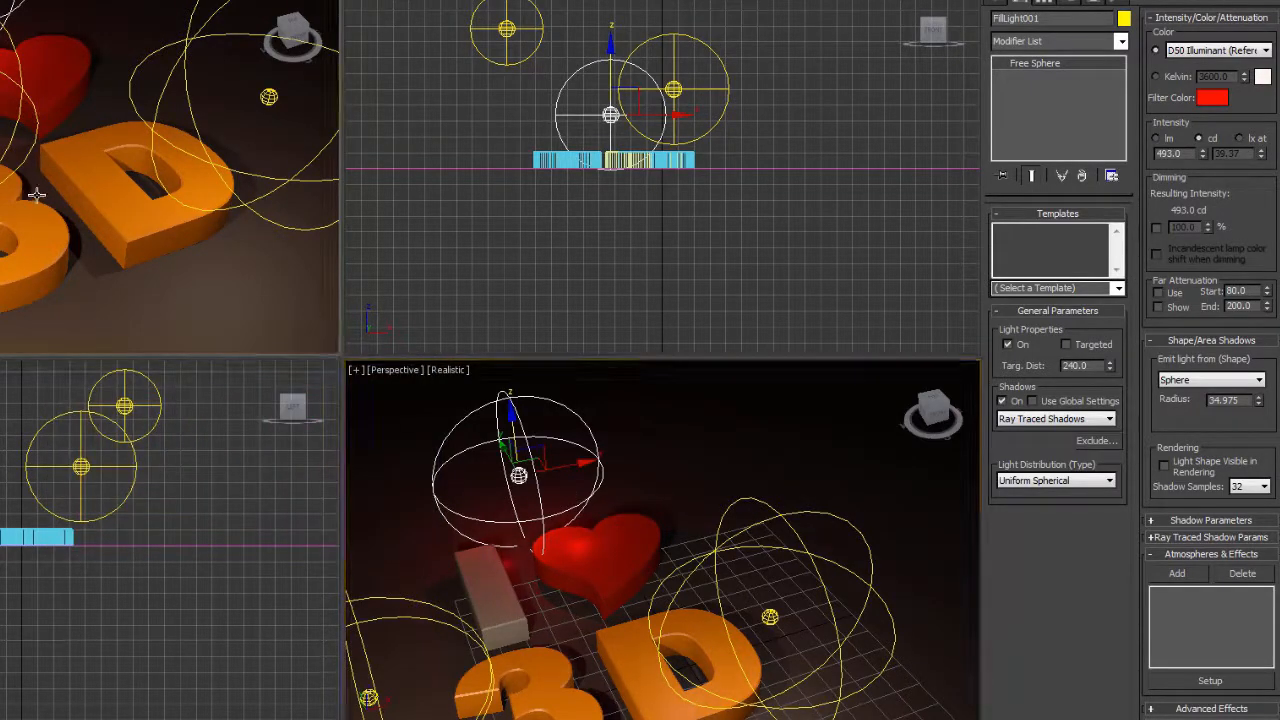
Raise the red back light's intensity to 547 cd and lift the light slightly higher above the floor.
{"action": "key", "text": "alt+w"}
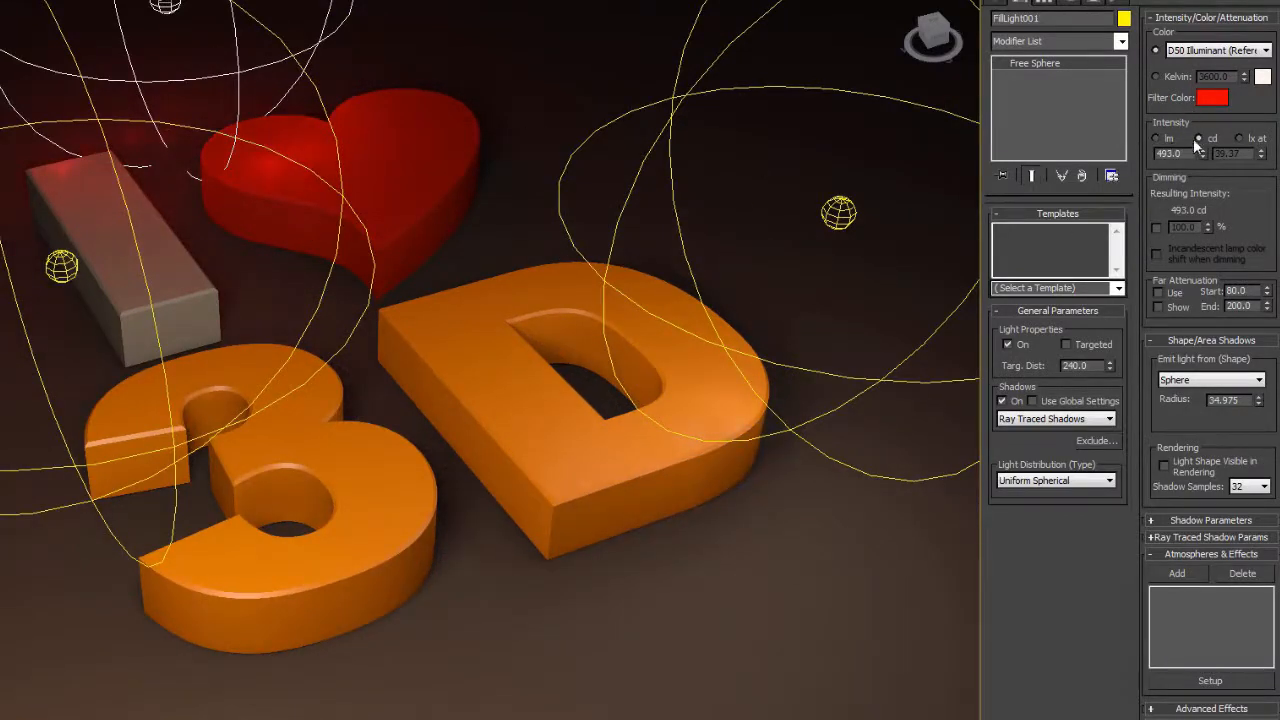
{"action": "left_click_drag", "start_coordinate": [1203, 153], "coordinate": [1156, 99]}
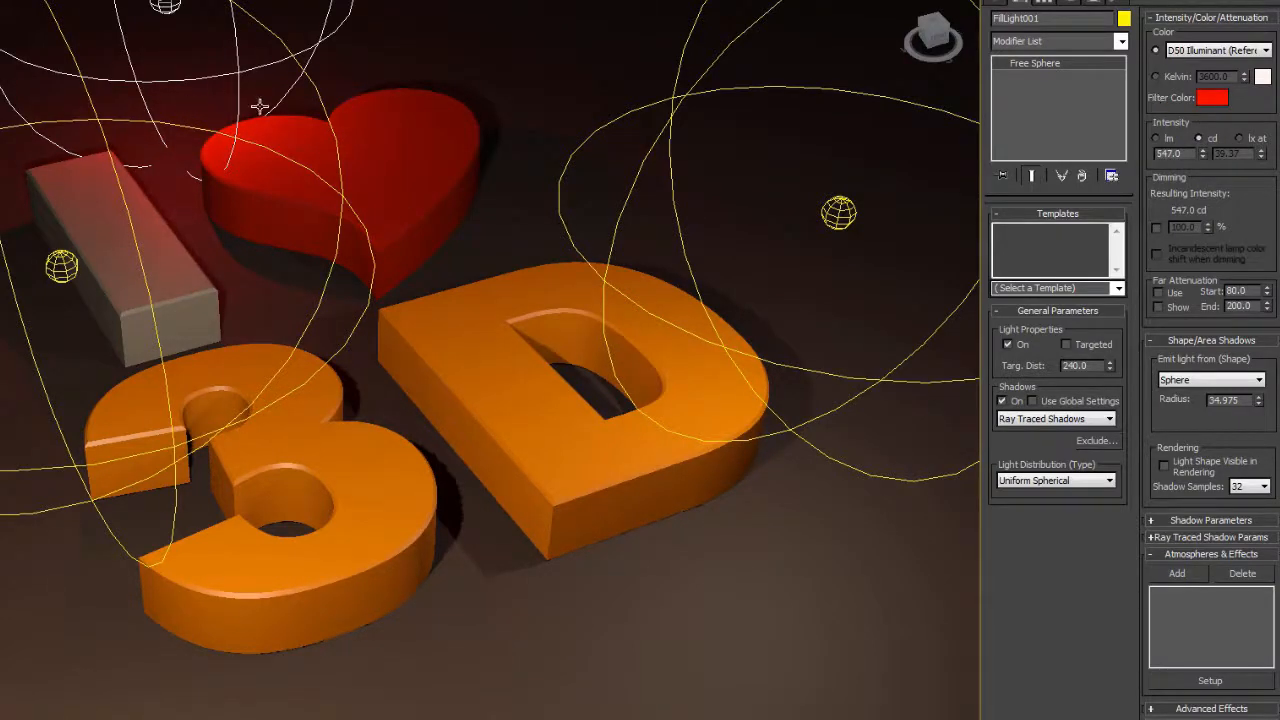
{"action": "key", "text": "alt+w"}
{"action": "left_click", "coordinate": [511, 410]}
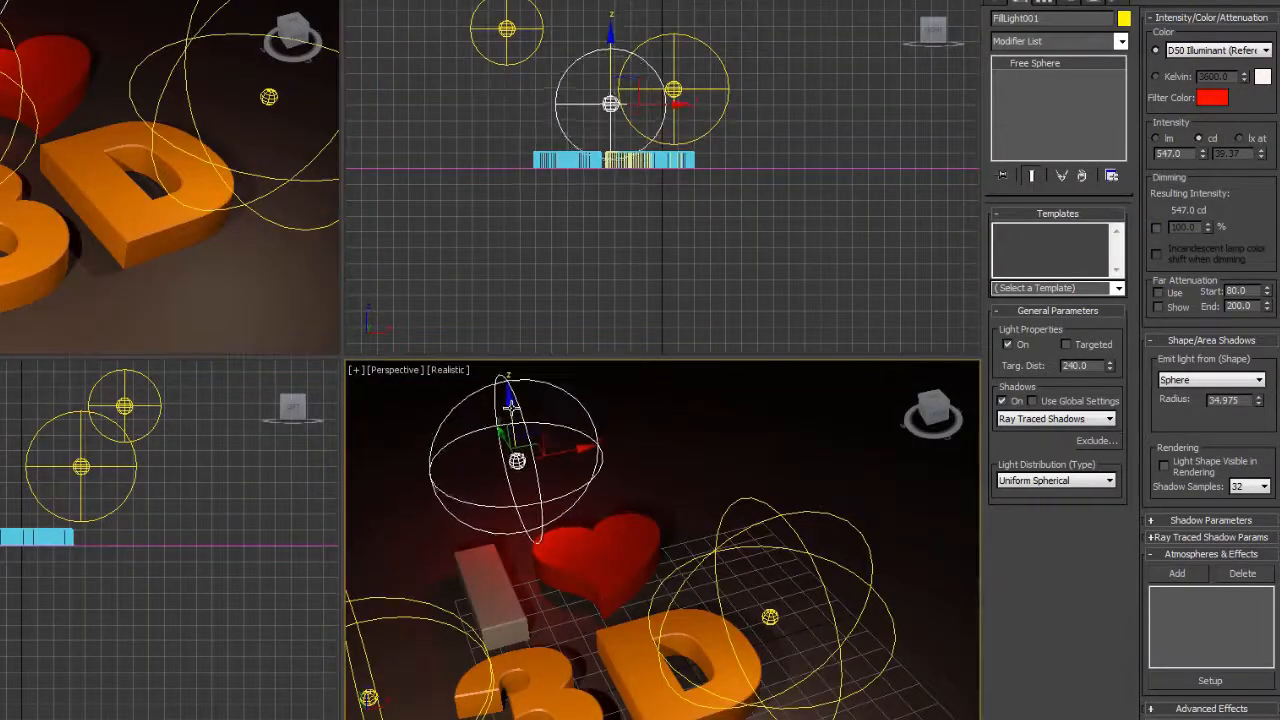
{"action": "mouse_move", "coordinate": [511, 405]}
{"action": "left_mouse_down"}
{"action": "mouse_move", "coordinate": [511, 382]}
{"action": "mouse_move", "coordinate": [517, 407]}
{"action": "left_mouse_up"}
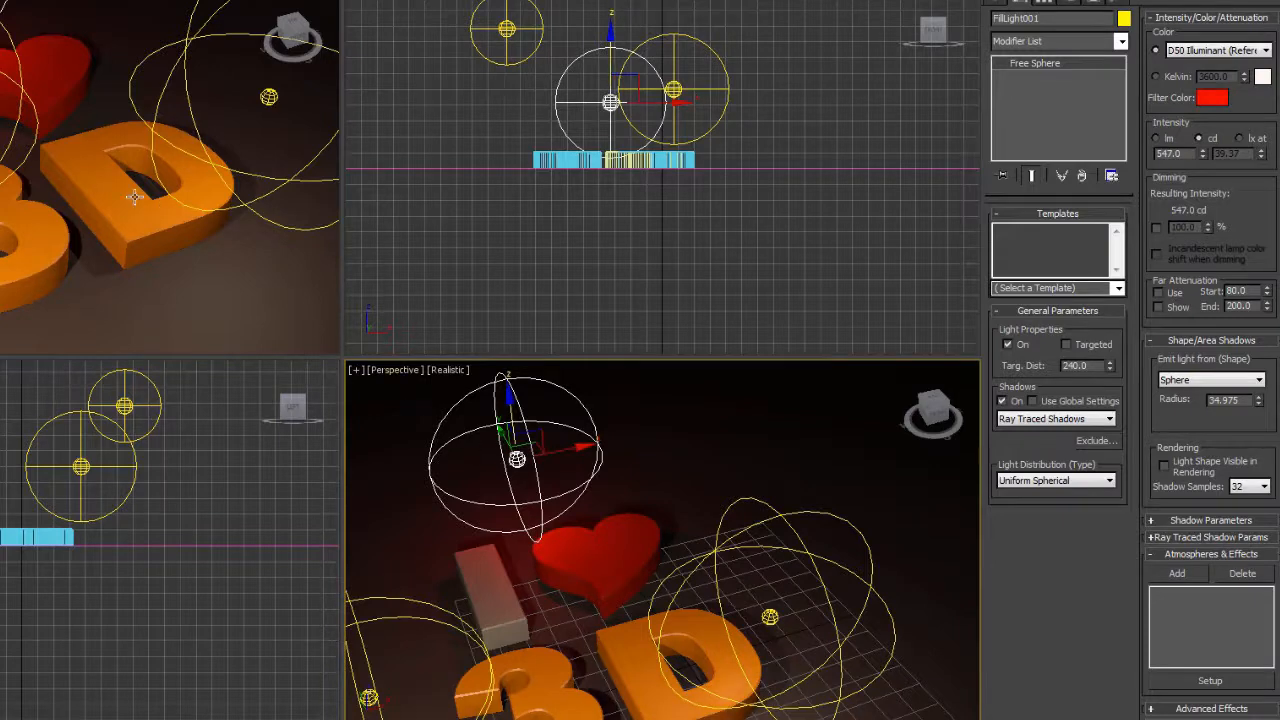
{"action": "key", "text": "alt+w"}
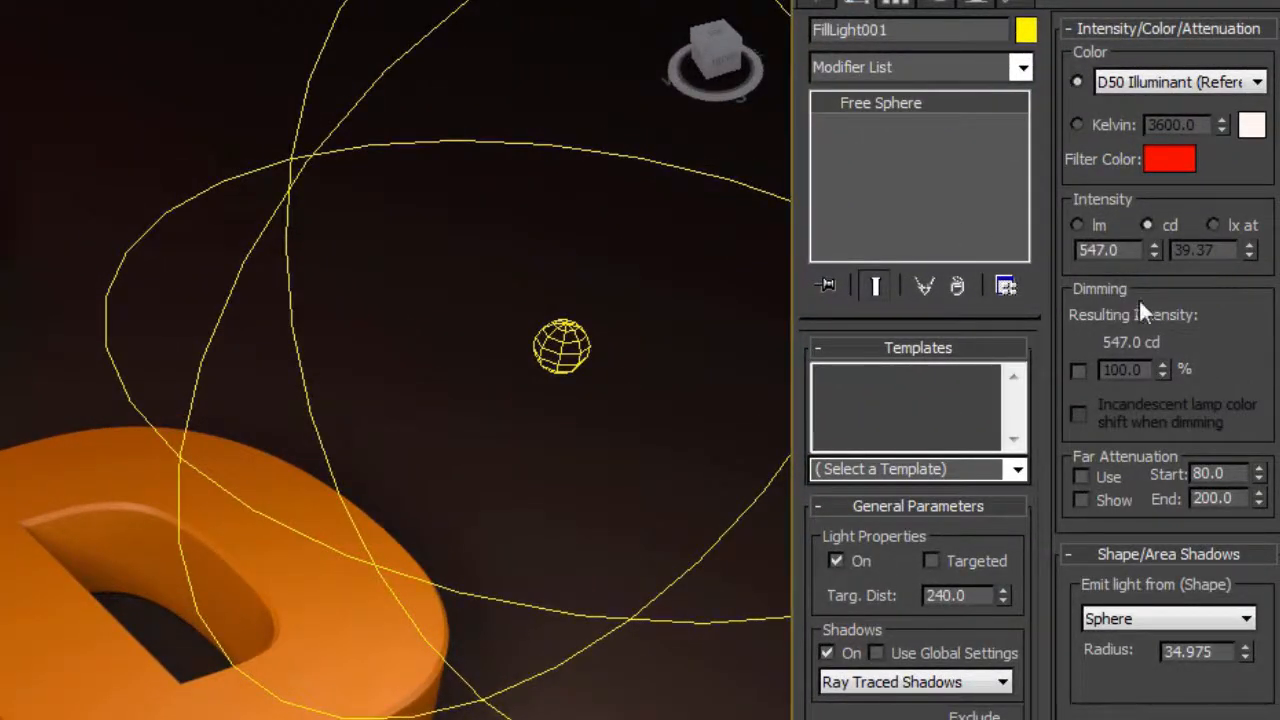
Enable far attenuation on the red back light, with the start at 25.6 and the end at 77.76.
{"action": "left_click", "coordinate": [1081, 477]}
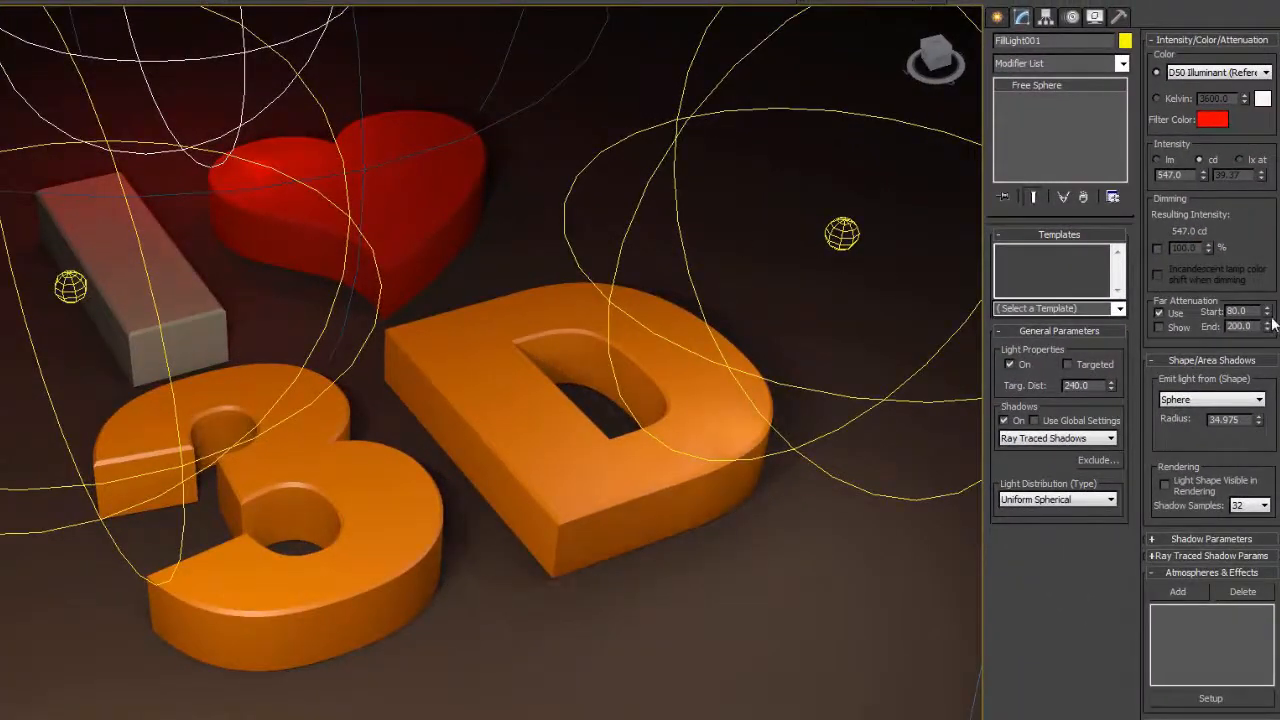
{"action": "left_click_drag", "start_coordinate": [1268, 328], "coordinate": [1274, 368]}
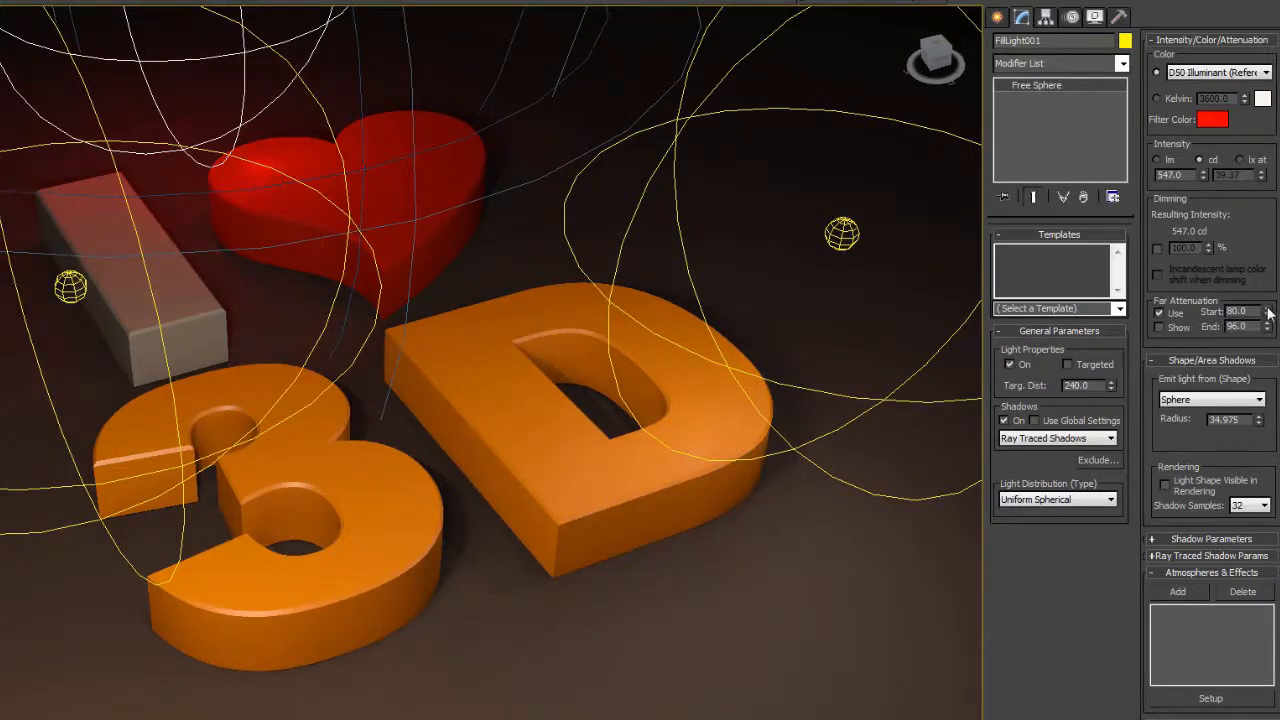
{"action": "left_click_drag", "start_coordinate": [1268, 313], "coordinate": [1265, 340]}
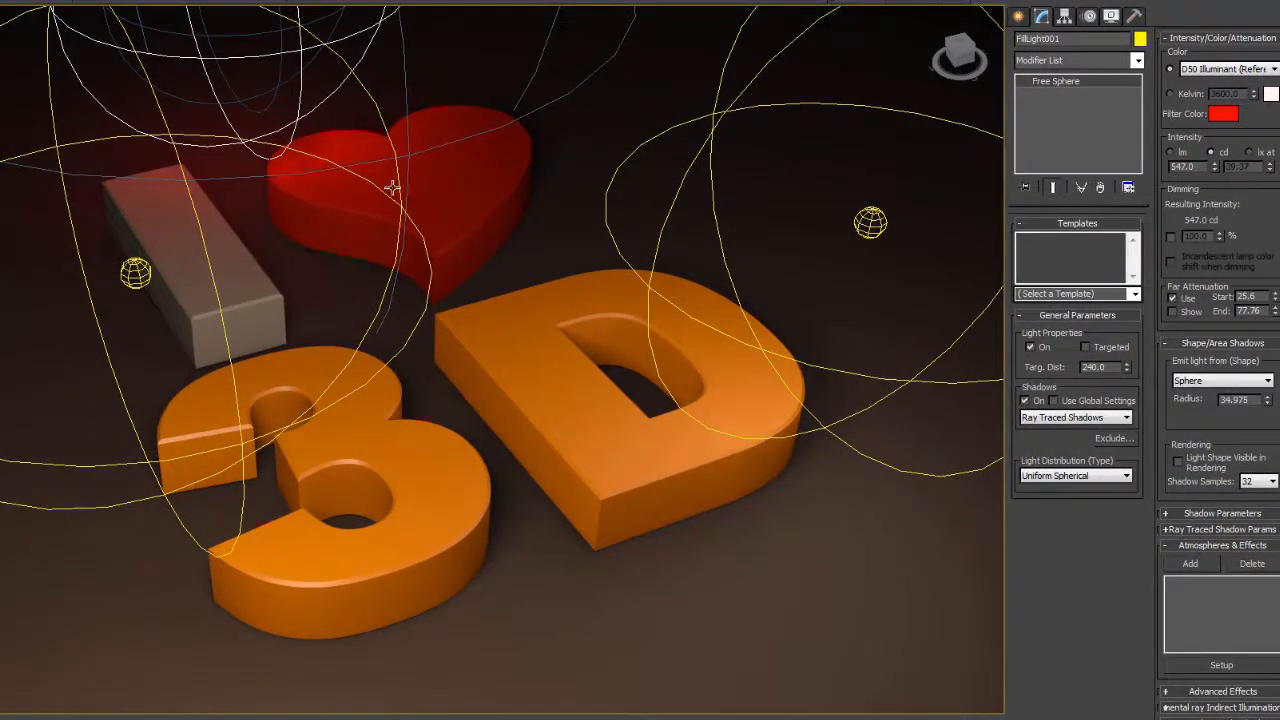
Shift the red back light along the X axis toward the heart and raise it slightly above the floor.
{"action": "right_click", "coordinate": [349, 151]}
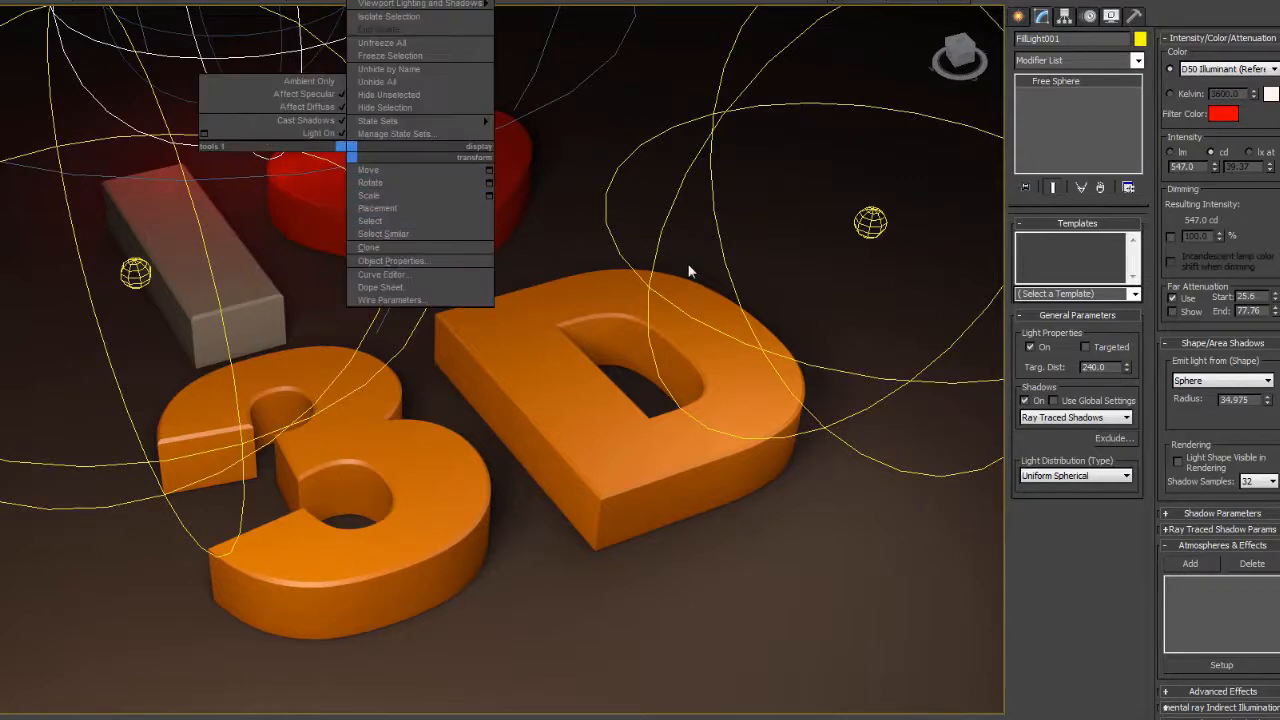
{"action": "key", "text": "alt+w"}
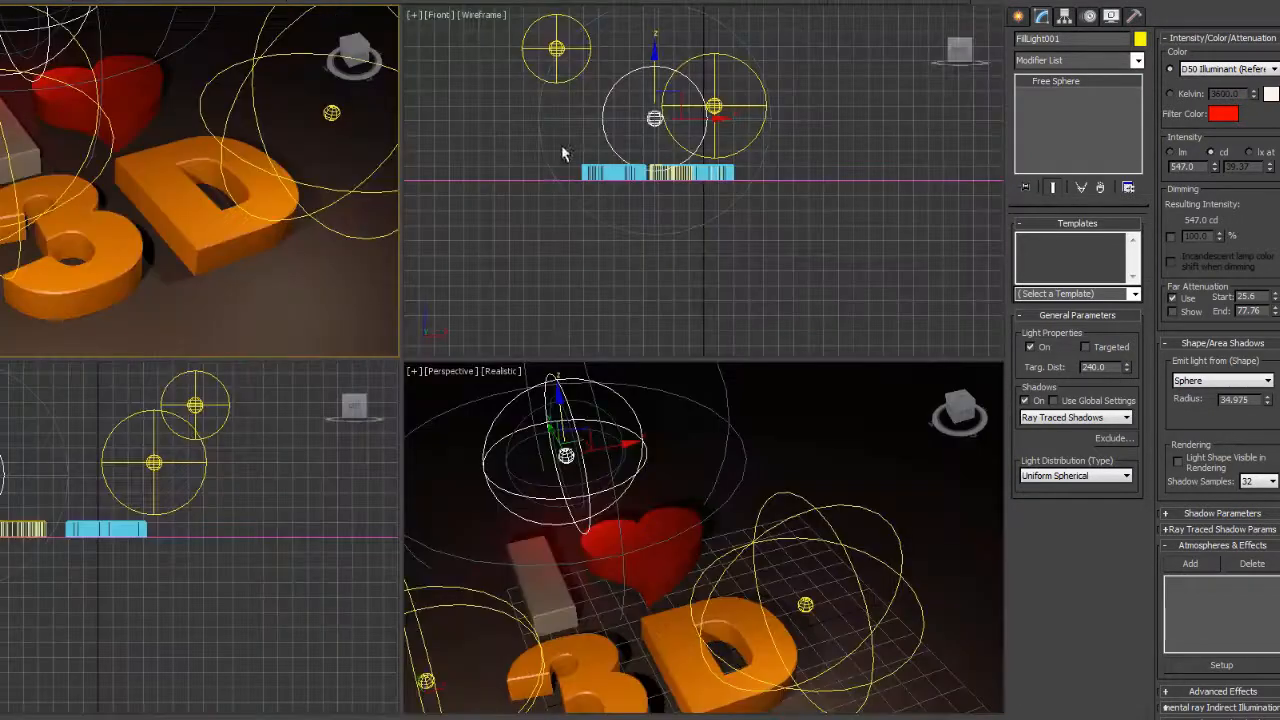
{"action": "mouse_move", "coordinate": [622, 444]}
{"action": "left_mouse_down"}
{"action": "mouse_move", "coordinate": [654, 443]}
{"action": "mouse_move", "coordinate": [643, 441]}
{"action": "left_mouse_up"}
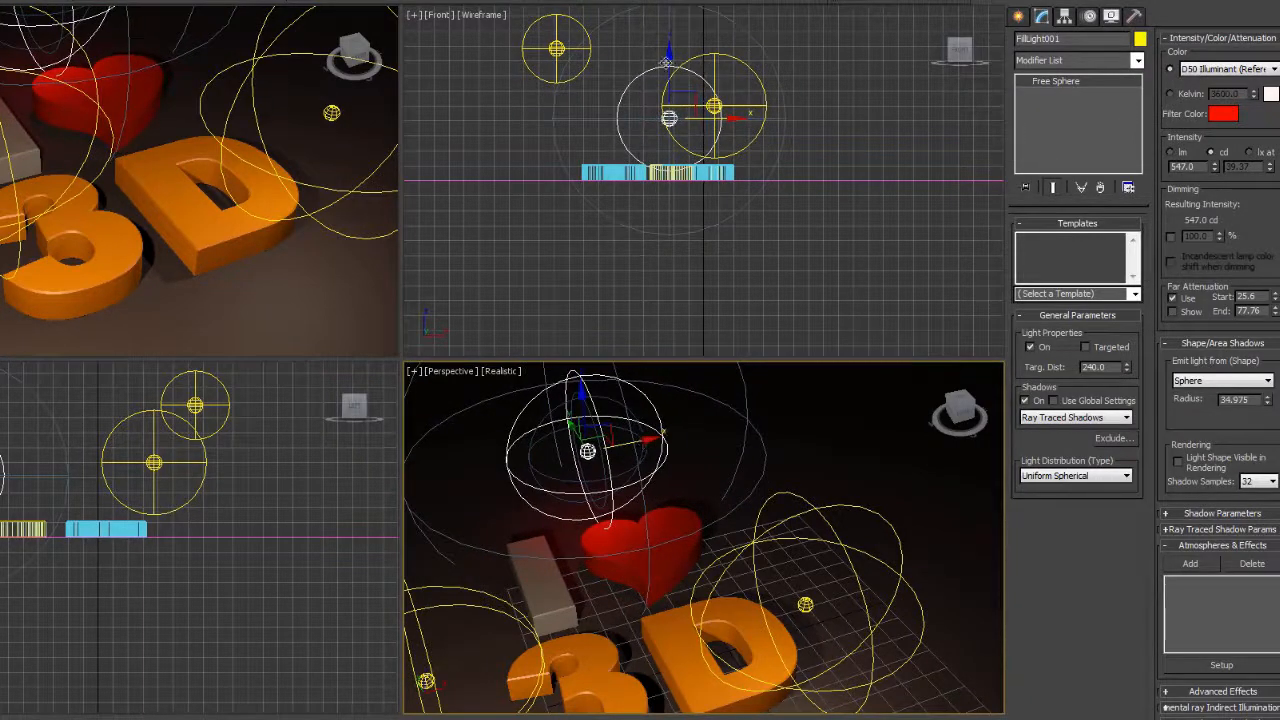
{"action": "left_click", "coordinate": [668, 73]}
{"action": "left_click_drag", "start_coordinate": [670, 53], "coordinate": [670, 51]}
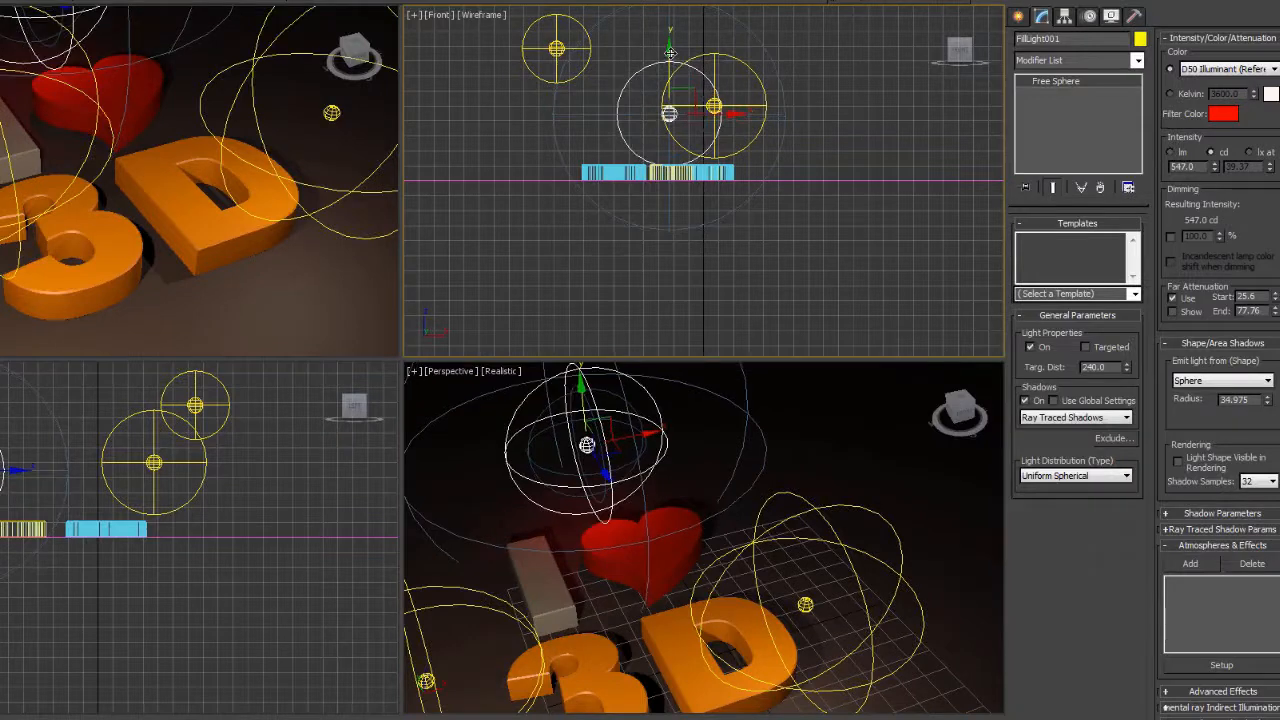
{"action": "right_click", "coordinate": [129, 137]}
{"action": "key", "text": "alt+w"}
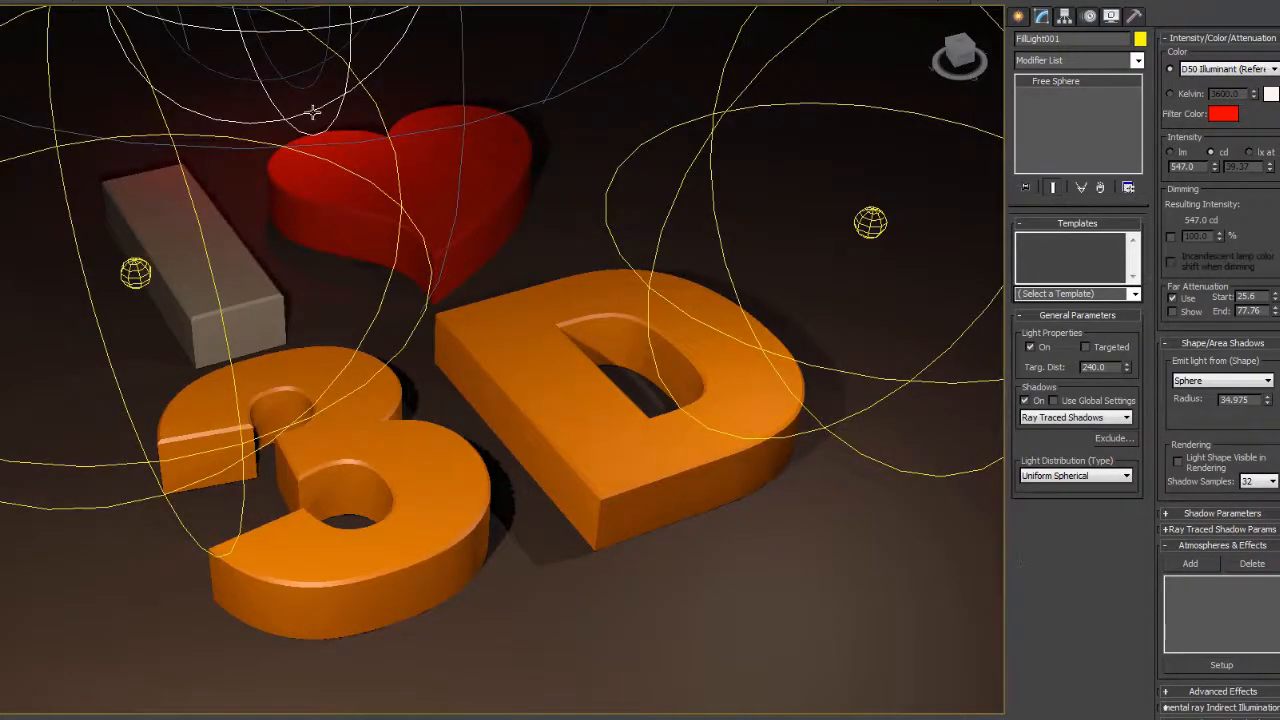
Rename the red light as BackLight.
{"action": "left_click", "coordinate": [1064, 39]}
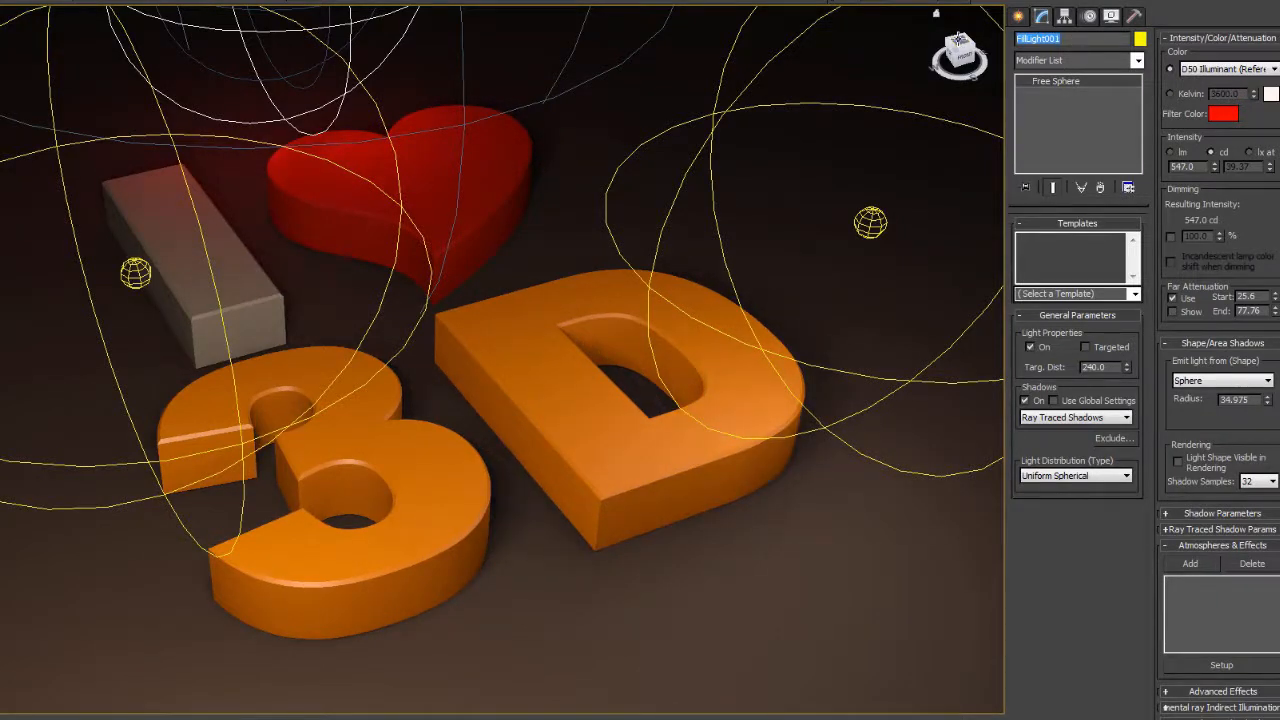
{"action": "type", "text": "BackLight"}
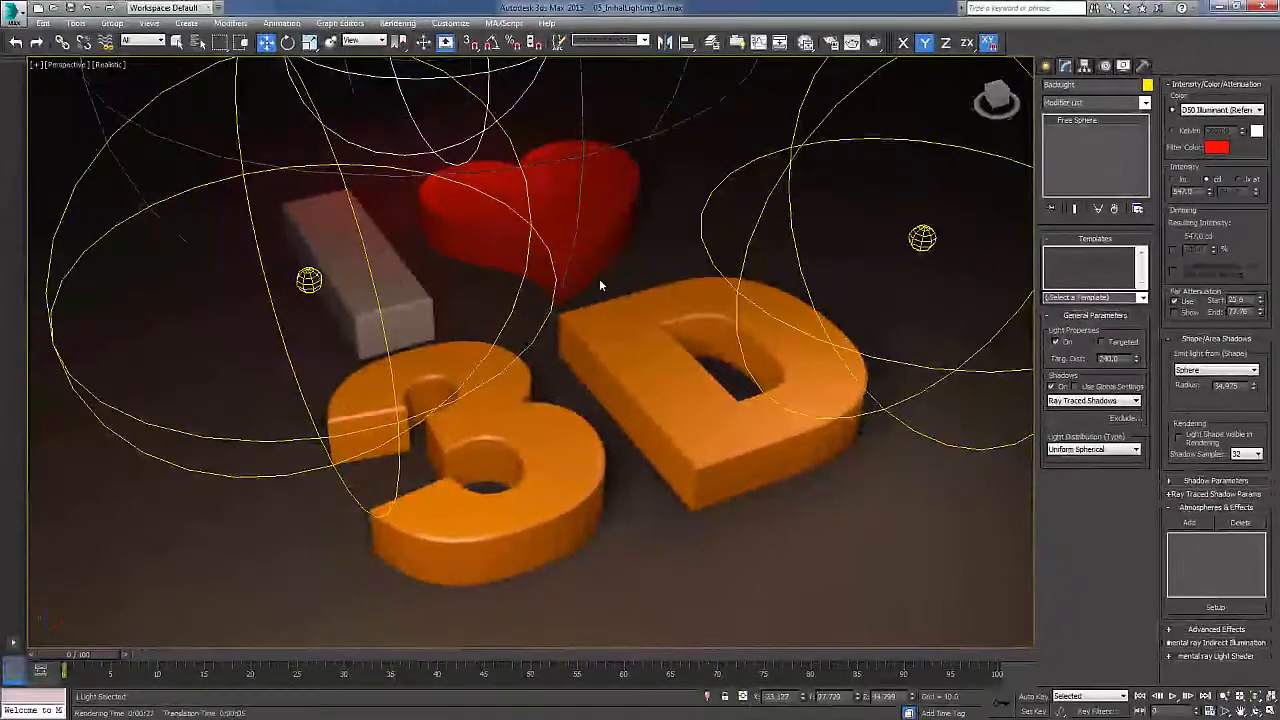
{"action": "right_click", "coordinate": [550, 275]}
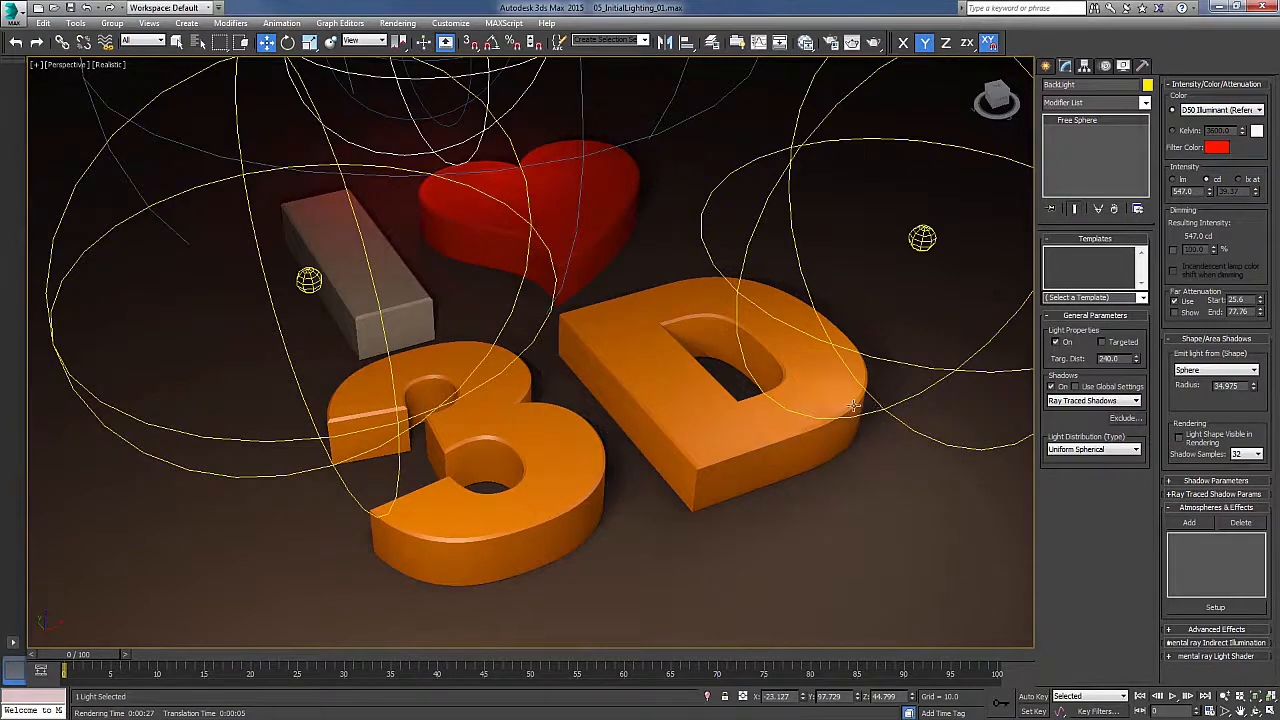
Render the perspective view to check the three-point lighting on the text, and close the render.
{"action": "key", "text": "shift+q"}
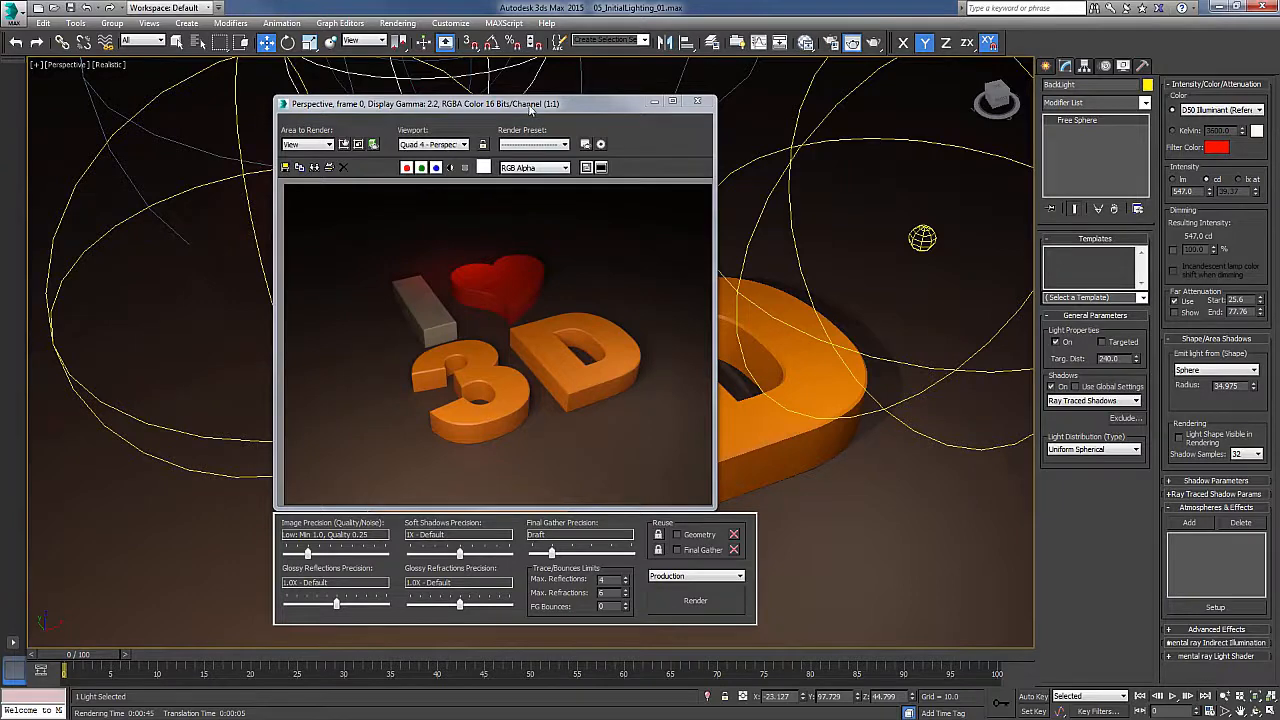
{"action": "left_click_drag", "start_coordinate": [530, 104], "coordinate": [573, 107]}
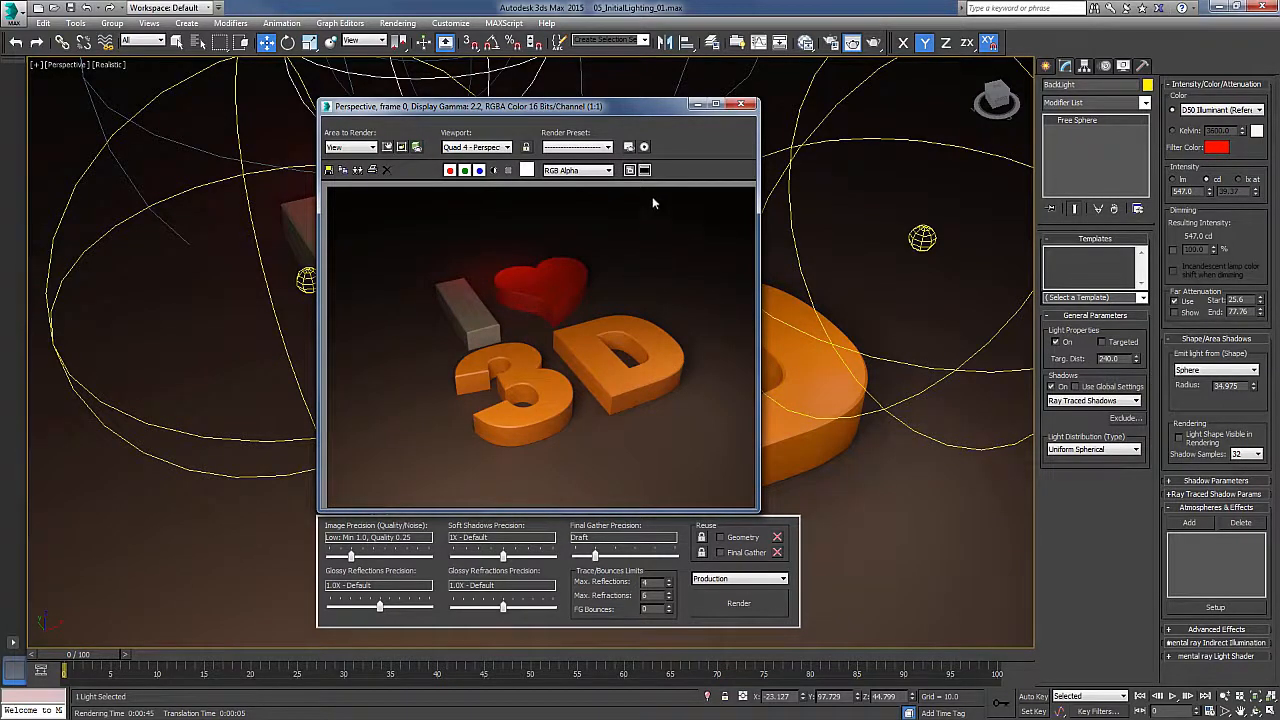
{"action": "left_click_drag", "start_coordinate": [575, 108], "coordinate": [619, 106]}
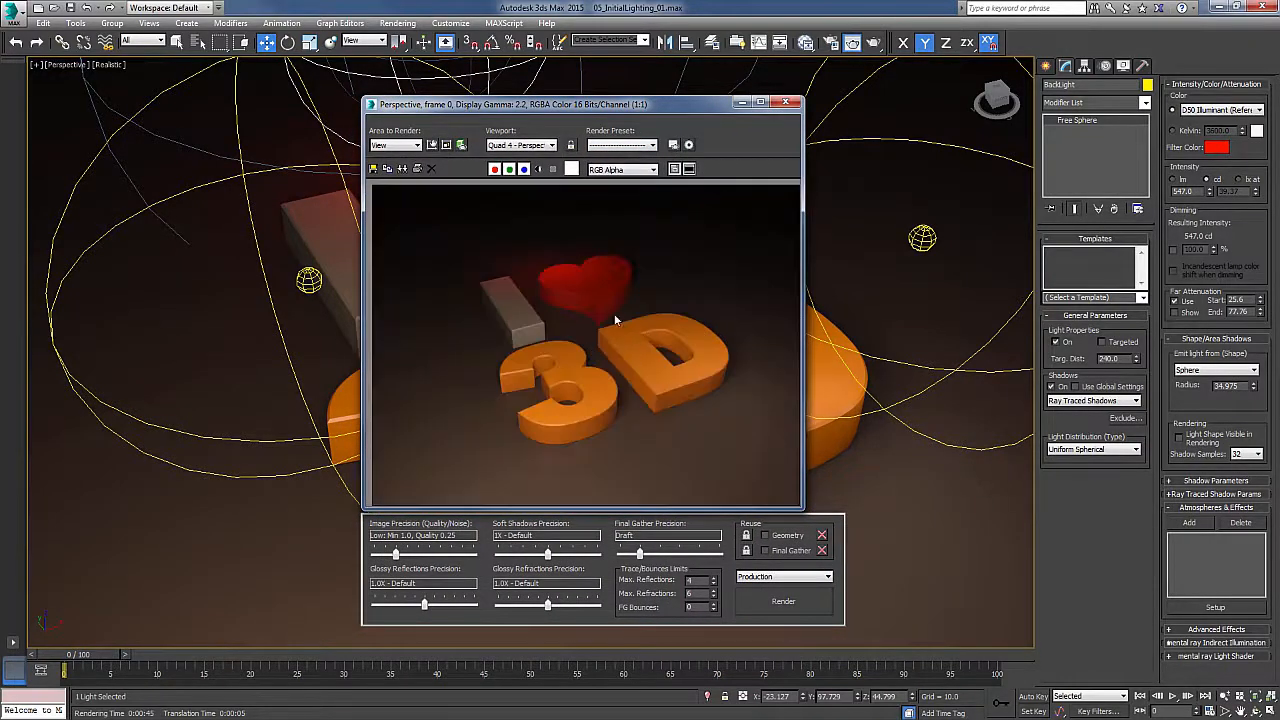
{"action": "left_click_drag", "start_coordinate": [576, 104], "coordinate": [601, 108]}
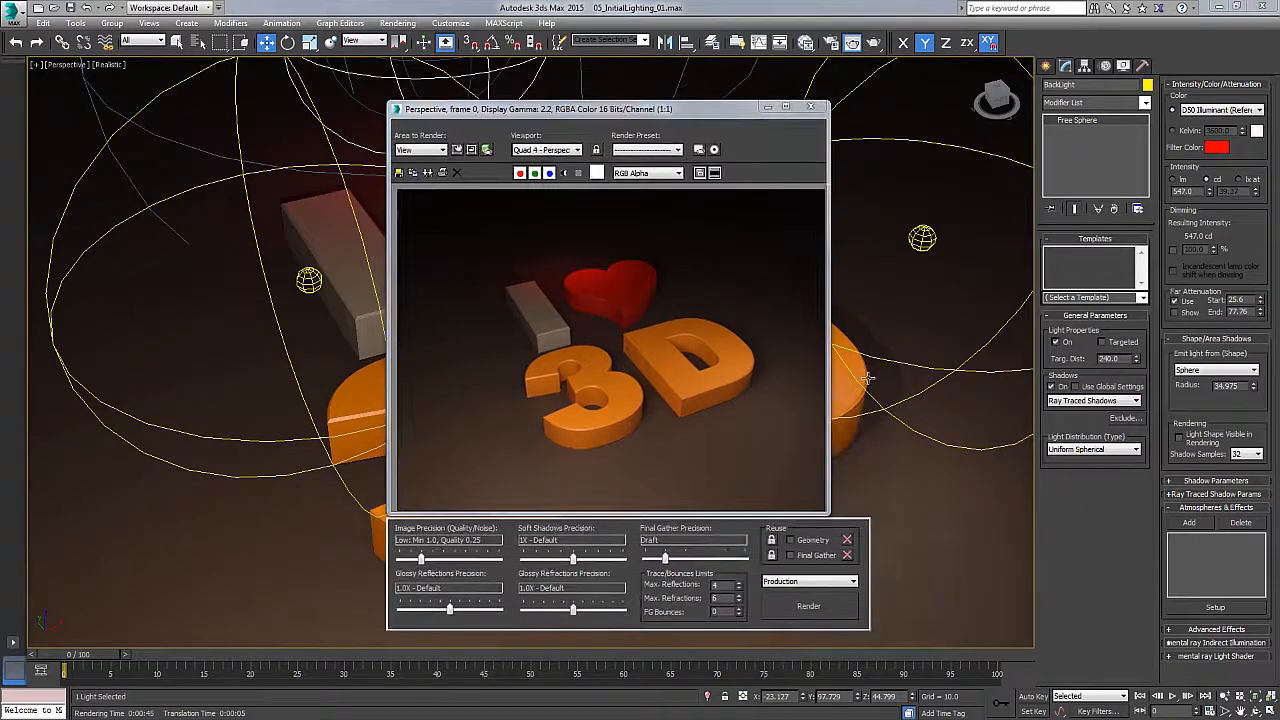
{"action": "left_click_drag", "start_coordinate": [630, 110], "coordinate": [681, 110]}
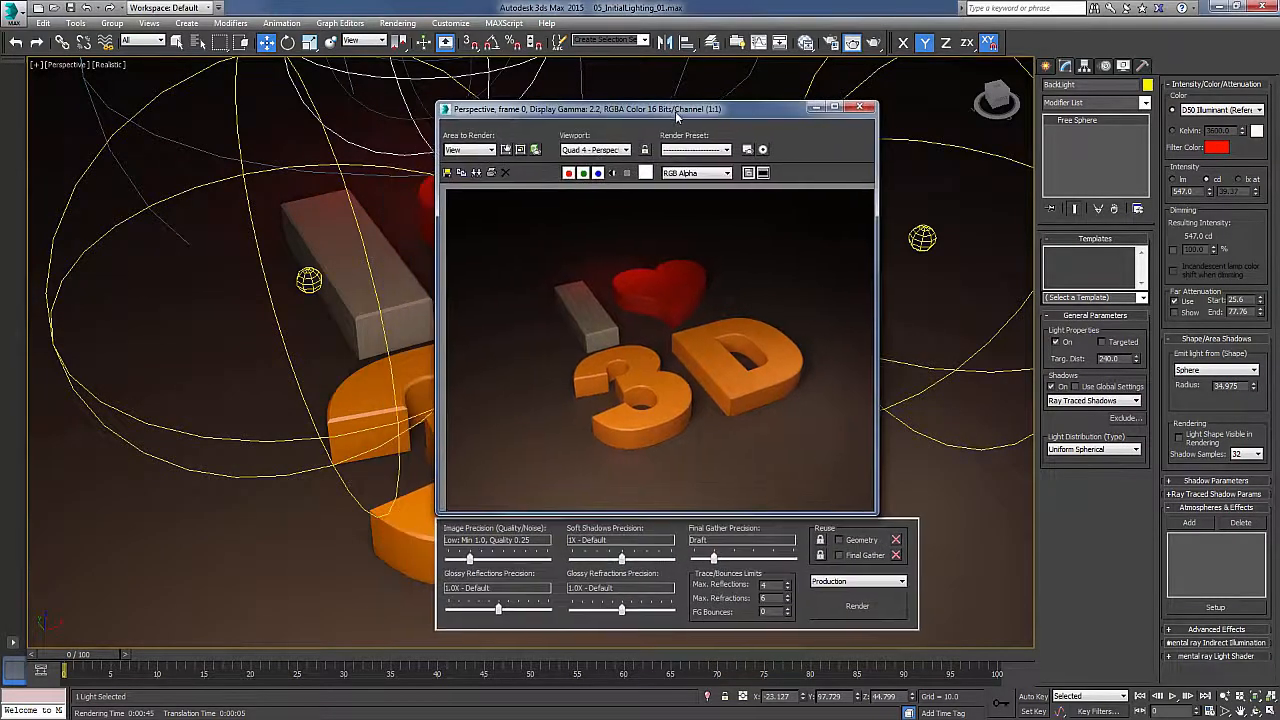
{"action": "left_click_drag", "start_coordinate": [762, 112], "coordinate": [673, 112]}
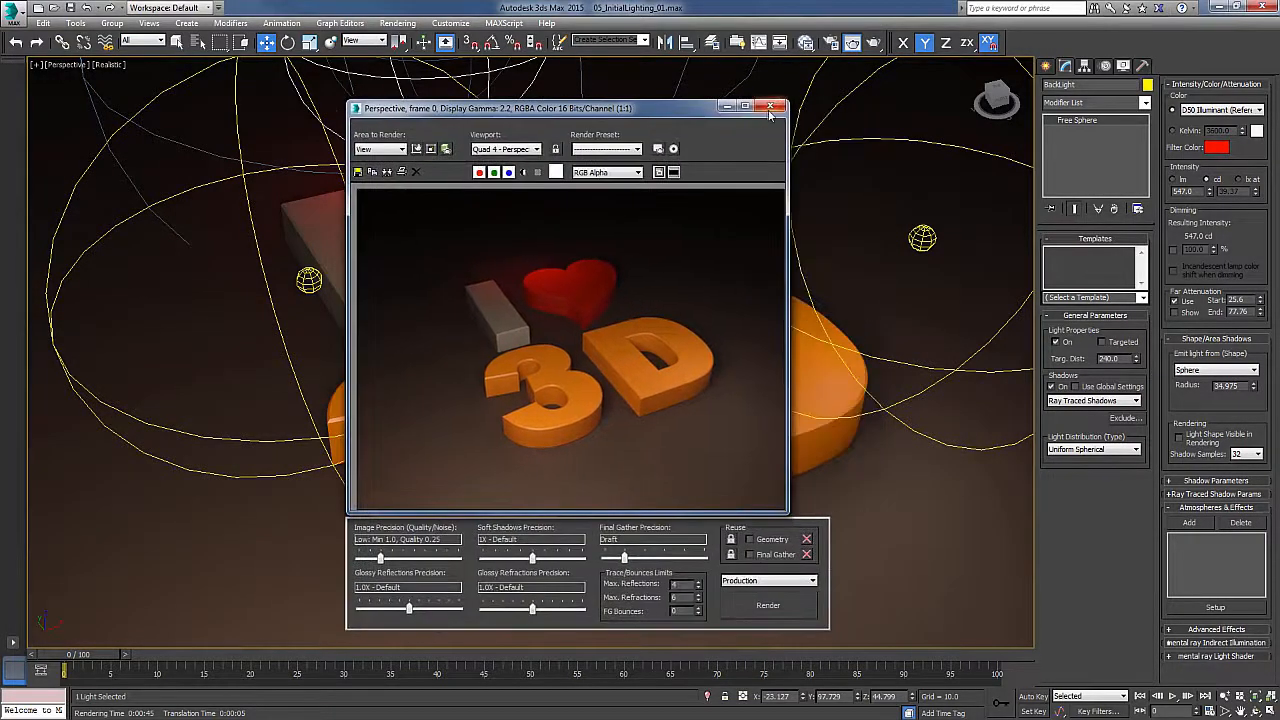
{"action": "left_click", "coordinate": [777, 107]}
Select the fill light and the red back light in turn to compare their placement and settings around the text.
{"action": "left_click", "coordinate": [922, 237]}
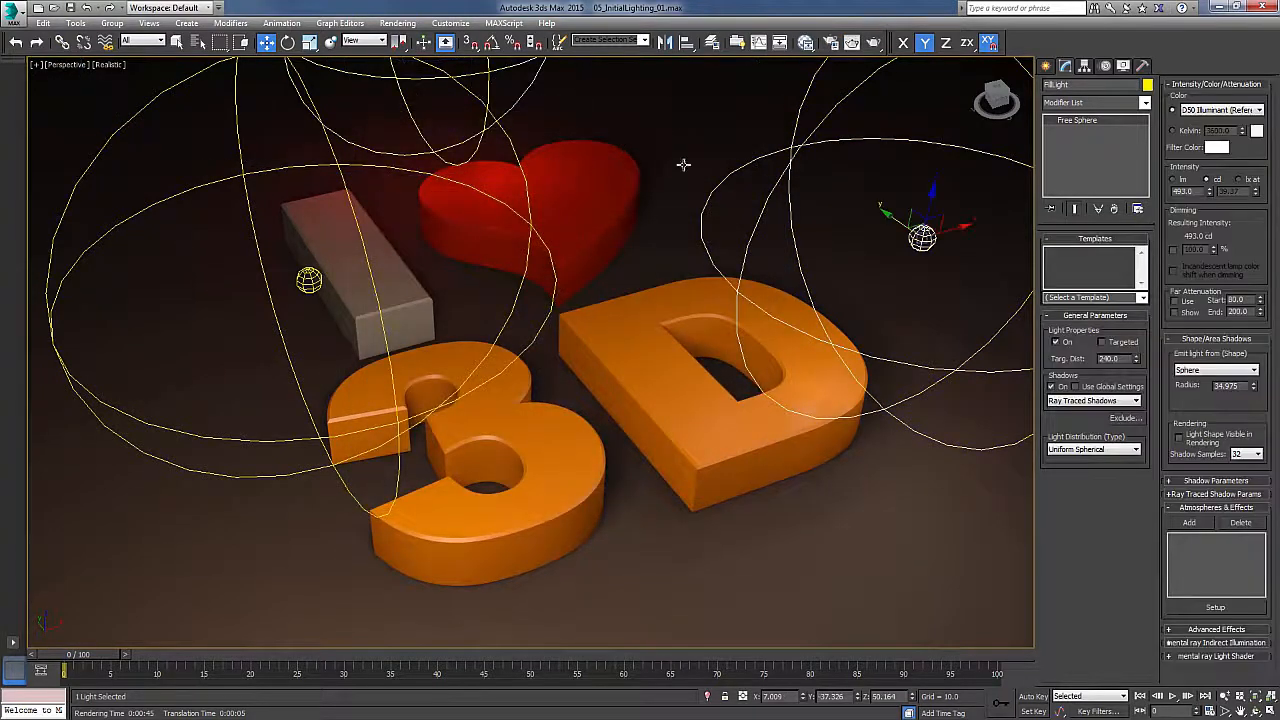
{"action": "key", "text": "alt+w"}
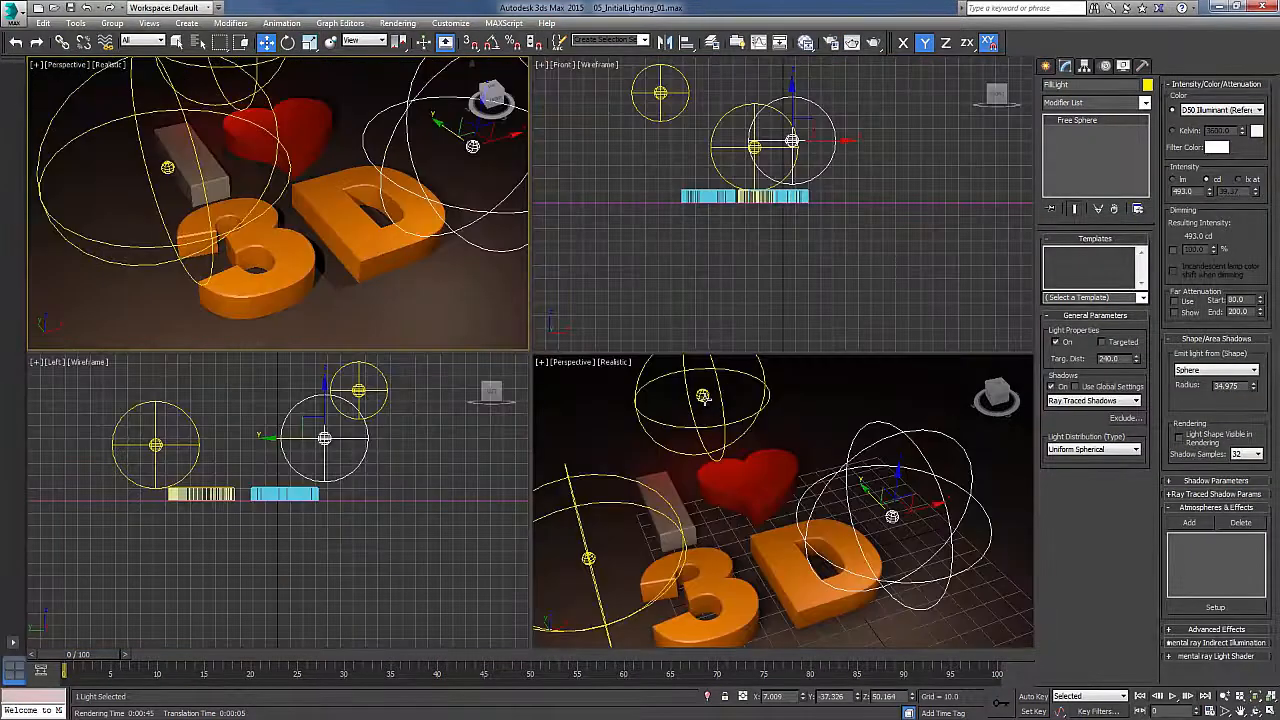
{"action": "left_click", "coordinate": [703, 395]}
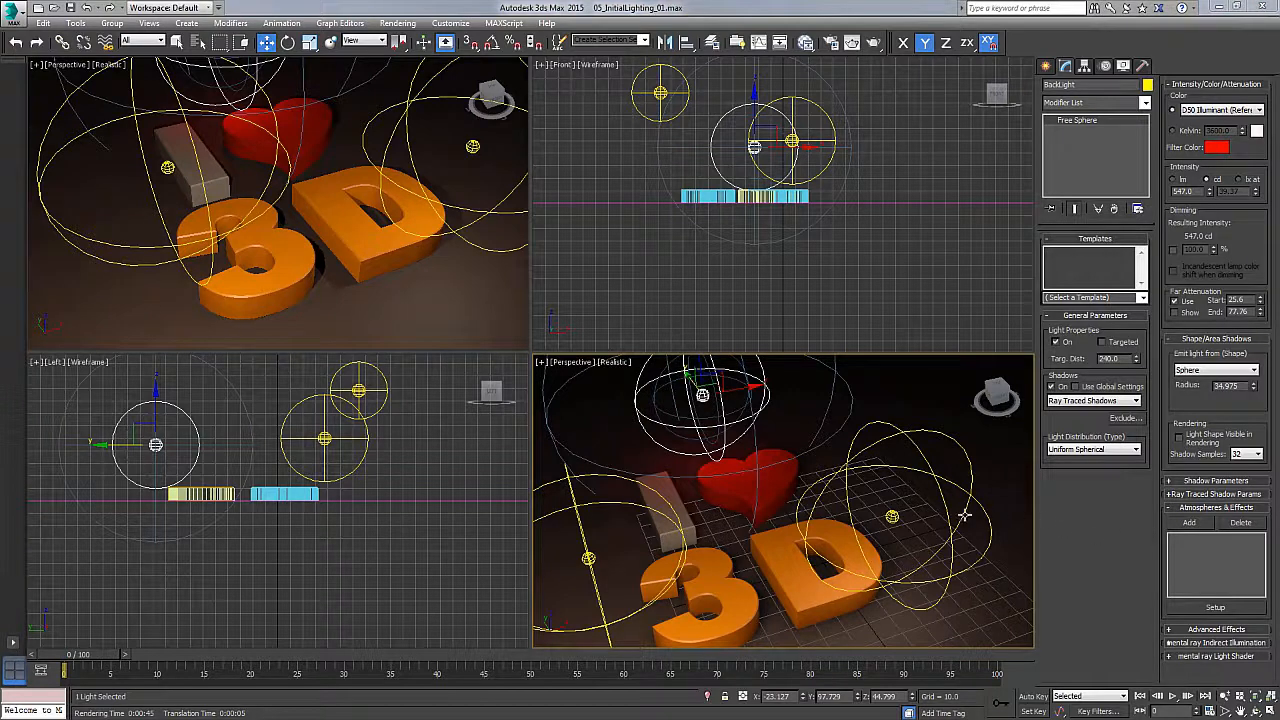
{"action": "left_click", "coordinate": [891, 515]}
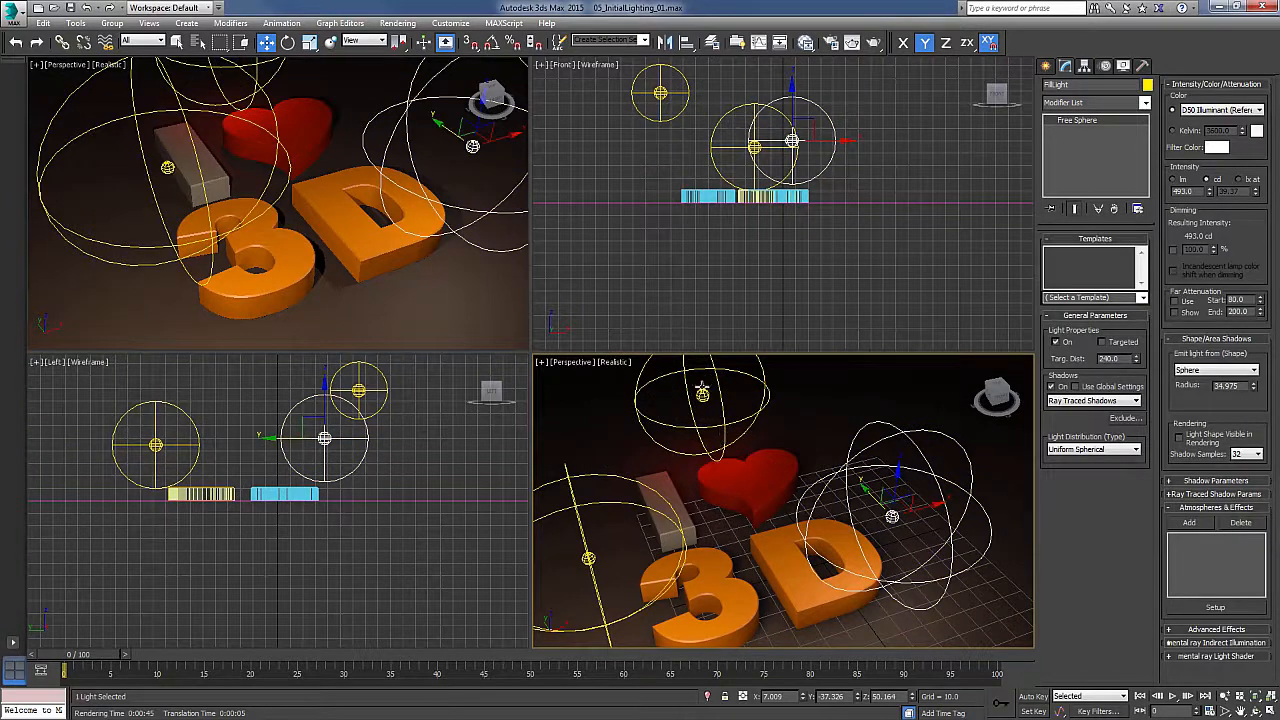
{"action": "left_click", "coordinate": [703, 395]}
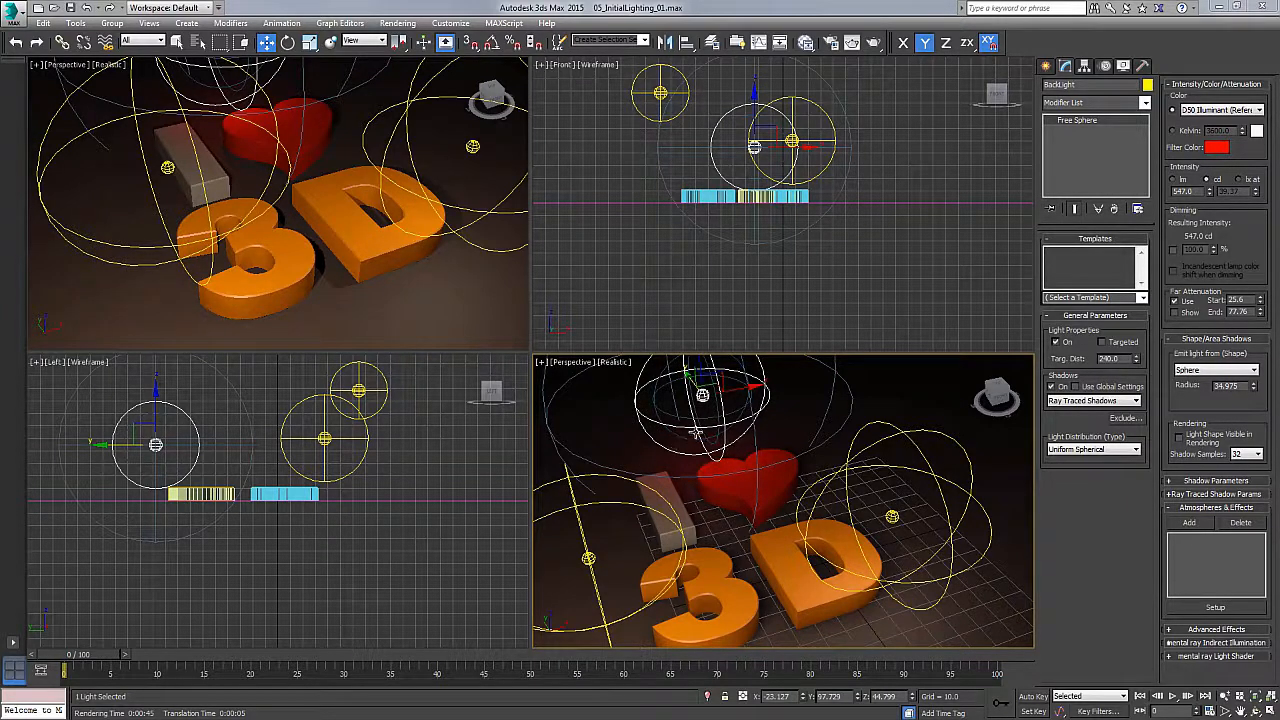
{"action": "right_click", "coordinate": [450, 257]}
{"action": "key", "text": "alt+w"}
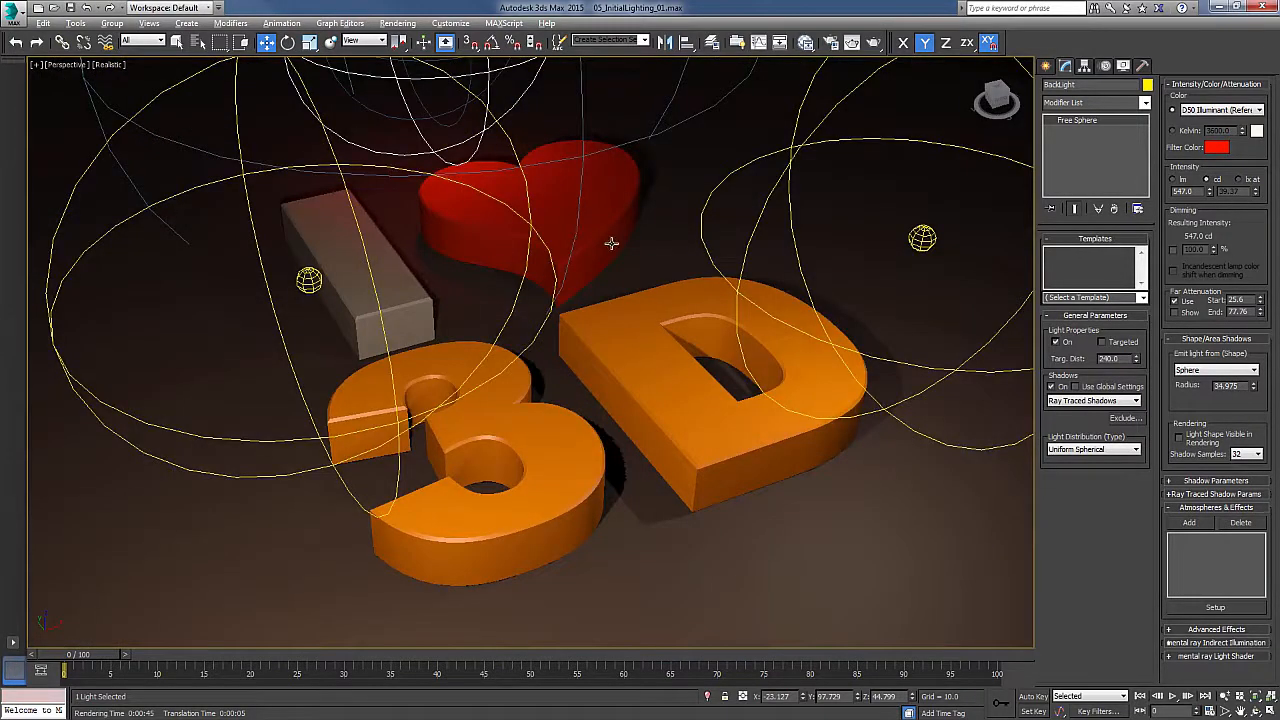